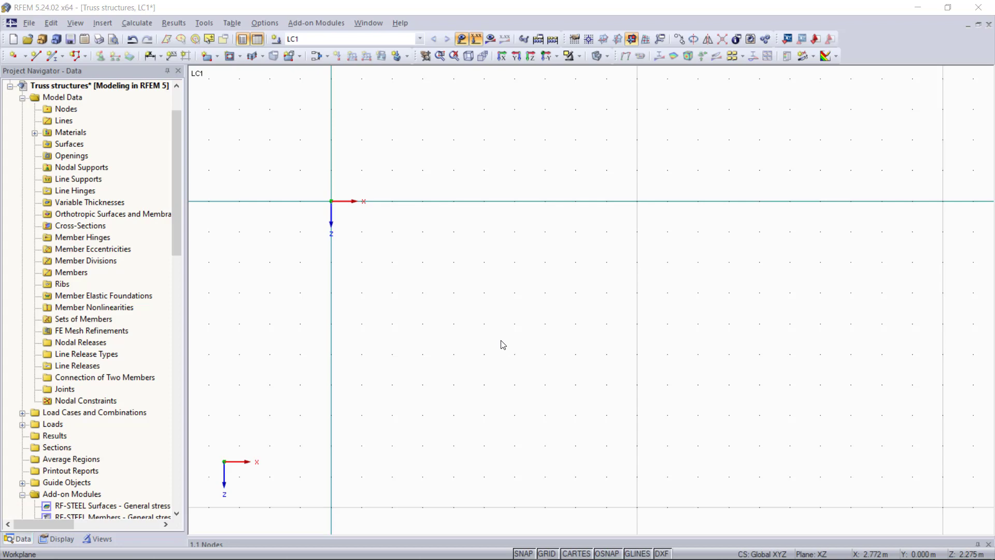
- Add cross-section 1 as a rolled IPE 80 I-section in Steel S 235 from the library
{"action": "right_click", "coordinate": [102, 226]}
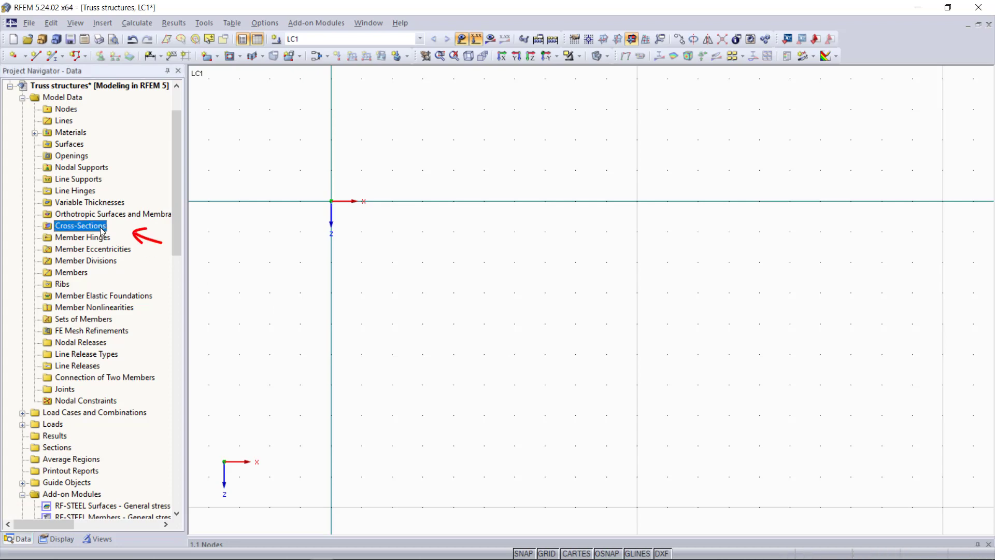
{"action": "left_click", "coordinate": [127, 250]}
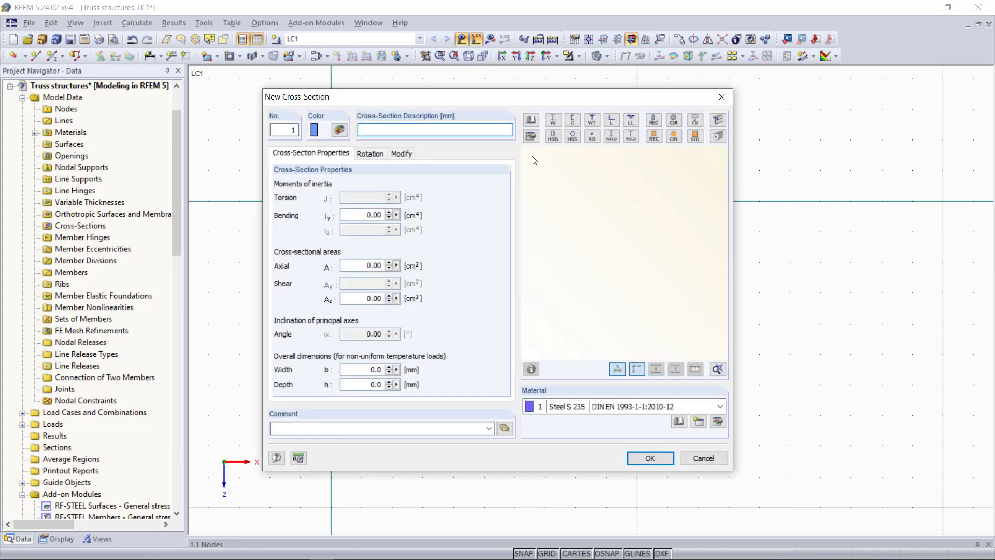
{"action": "left_click", "coordinate": [531, 124]}
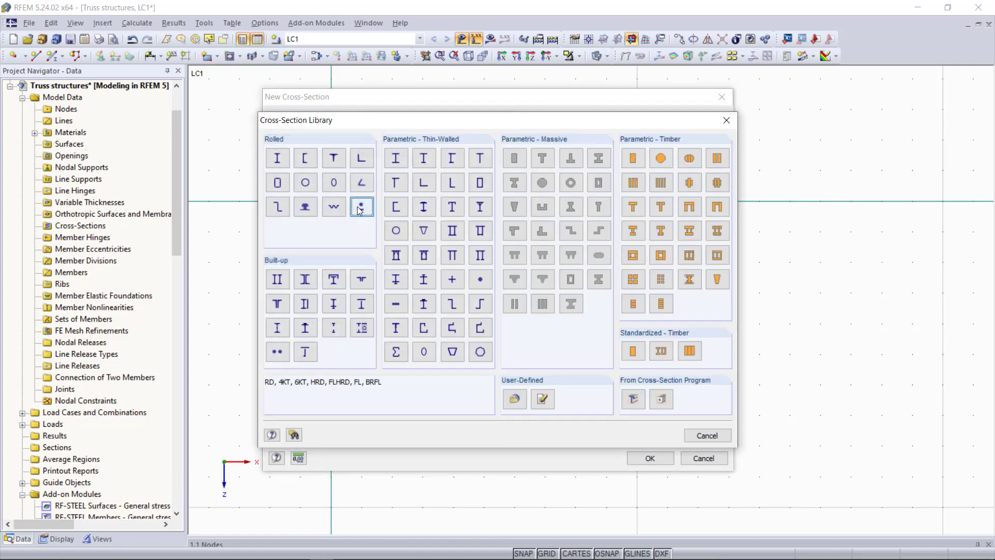
{"action": "left_click", "coordinate": [277, 158]}
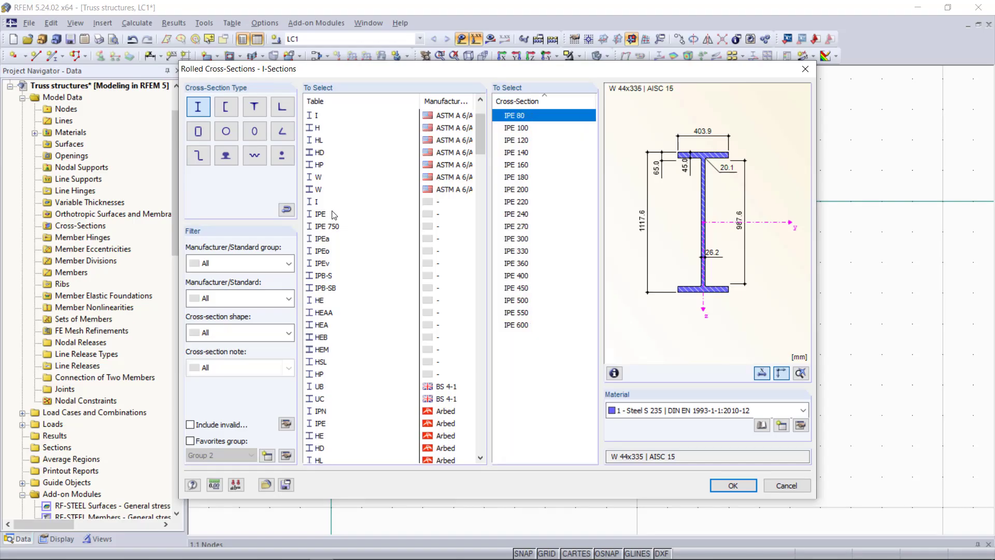
{"action": "left_click", "coordinate": [332, 214]}
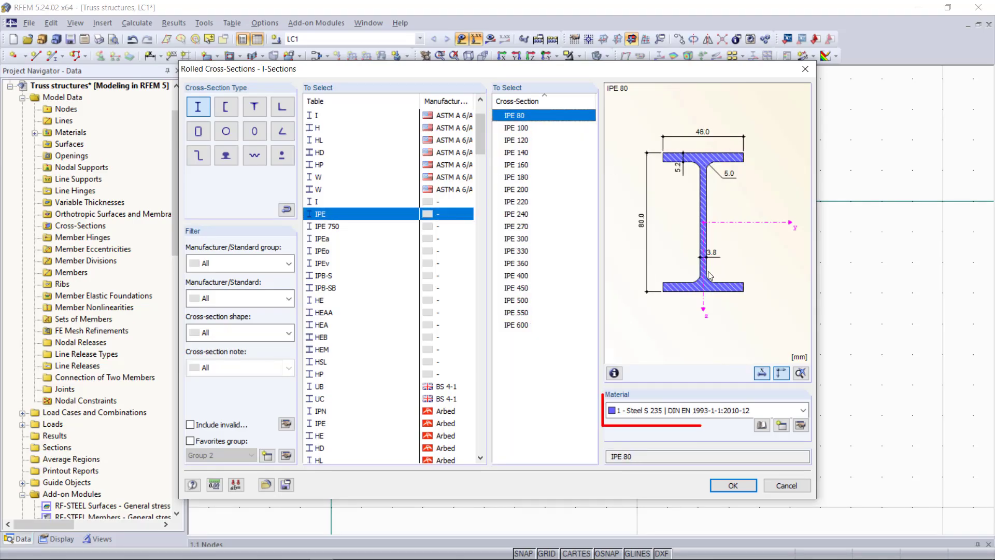
{"action": "left_click", "coordinate": [739, 483]}
{"action": "left_click", "coordinate": [671, 458]}
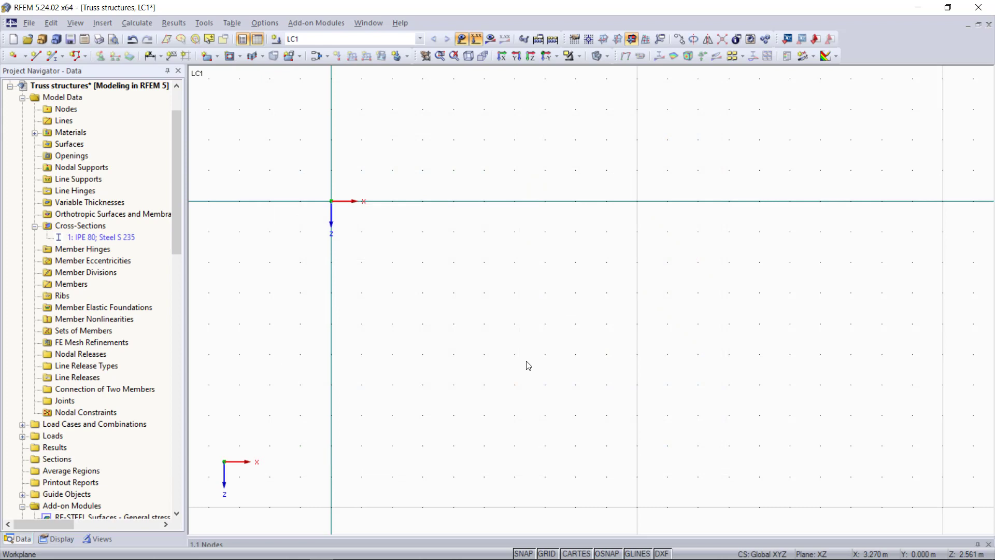
- Start a new member, compare the Beam and Truss member types, and leave it on Beam
{"action": "left_click", "coordinate": [51, 57]}
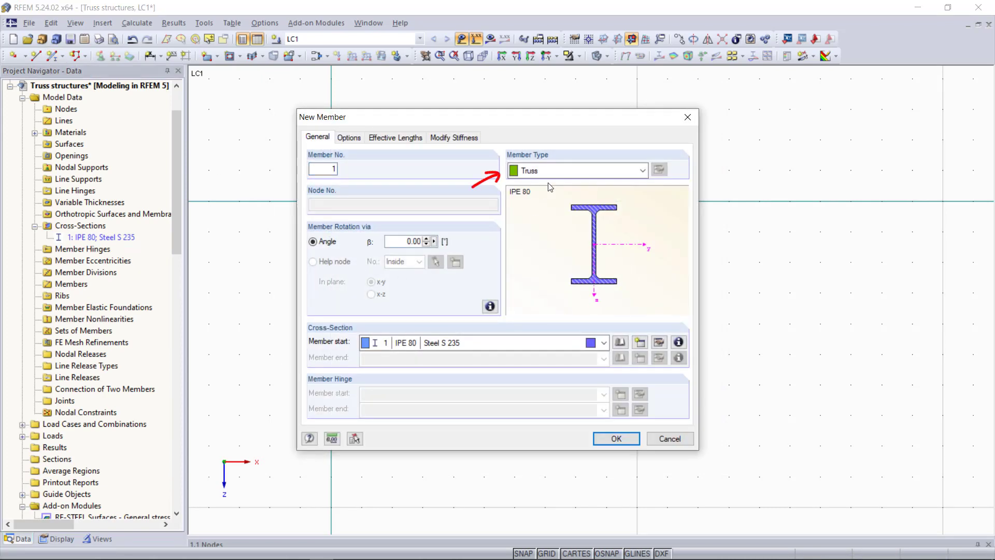
{"action": "left_click", "coordinate": [570, 171]}
{"action": "left_click", "coordinate": [545, 184]}
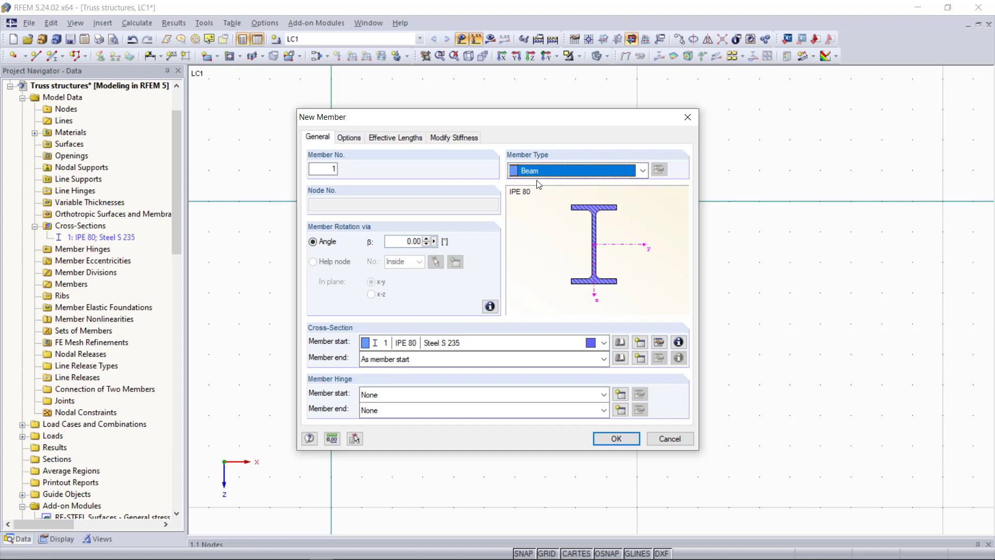
{"action": "left_click", "coordinate": [620, 173]}
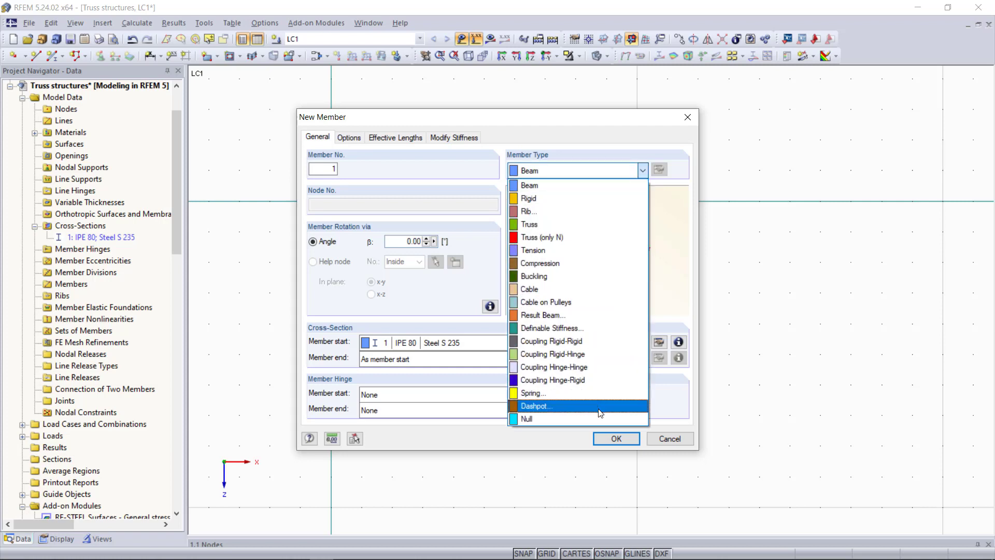
{"action": "left_click", "coordinate": [556, 225]}
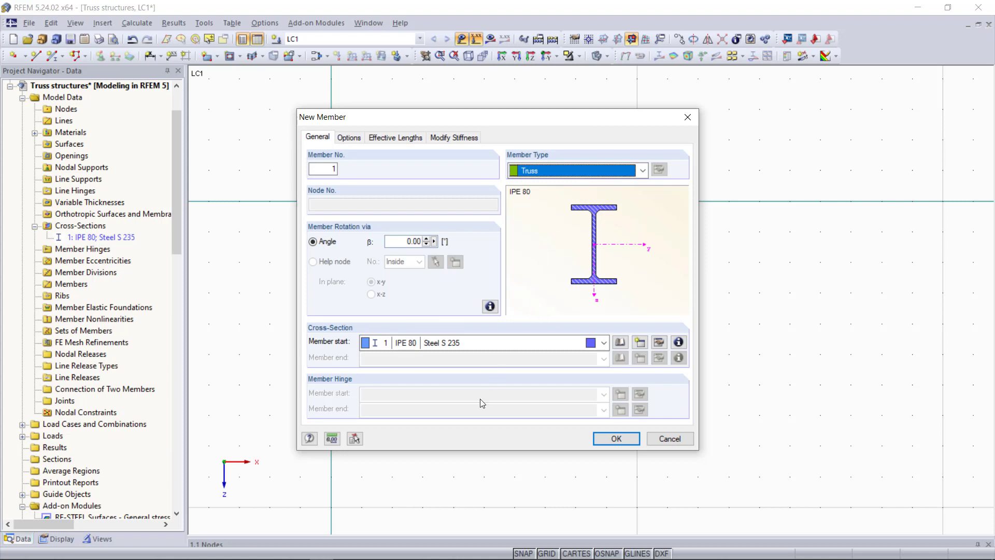
{"action": "left_click", "coordinate": [558, 173]}
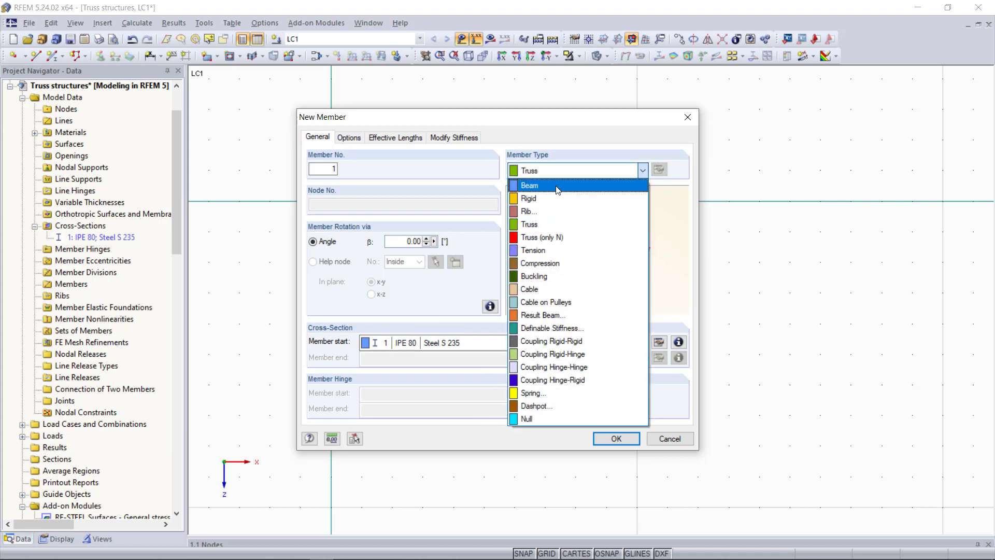
{"action": "left_click", "coordinate": [529, 187]}
- Draw a 6 m beam from the origin and a parallel 6 m beam at Z -1, then zoom to fit
{"action": "left_click", "coordinate": [616, 439]}
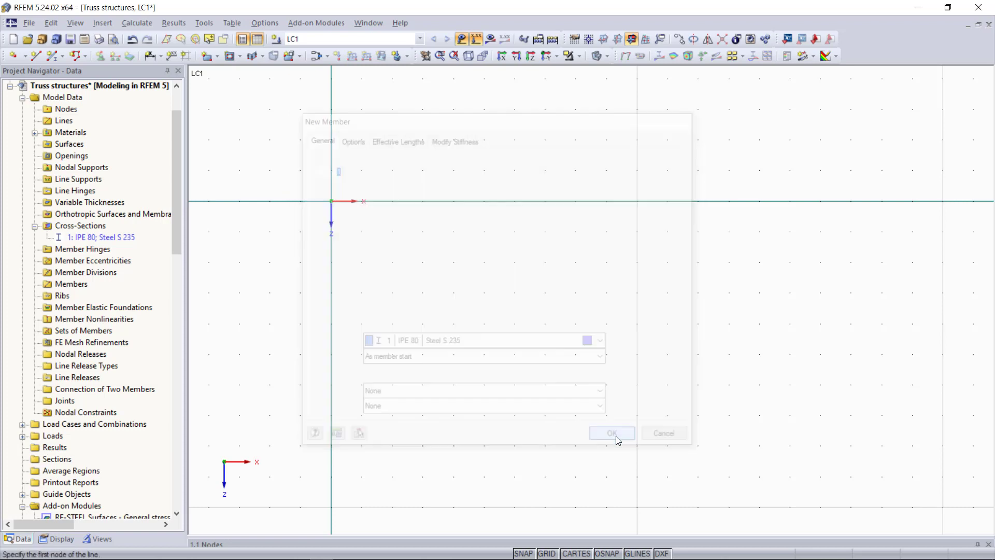
{"action": "left_click", "coordinate": [331, 201]}
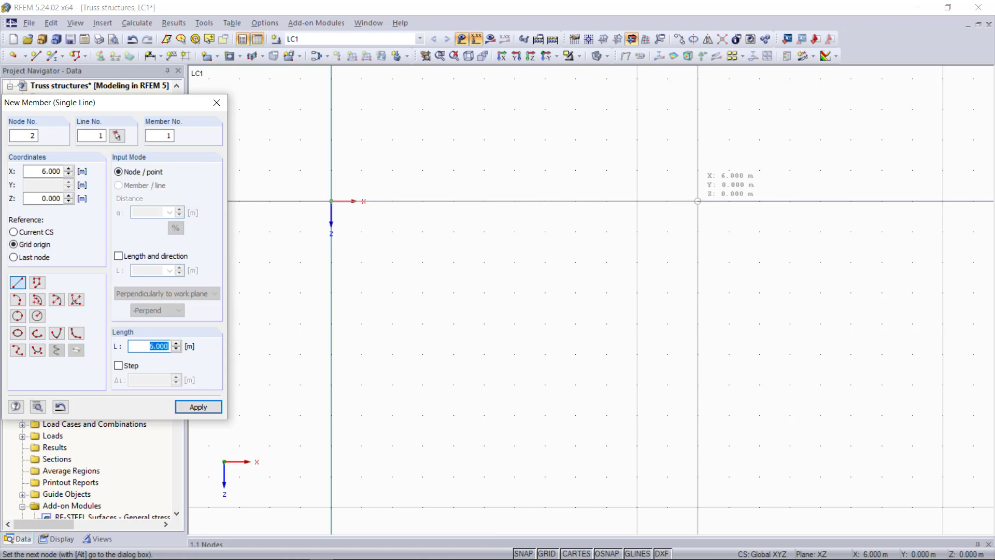
{"action": "left_click", "coordinate": [698, 201]}
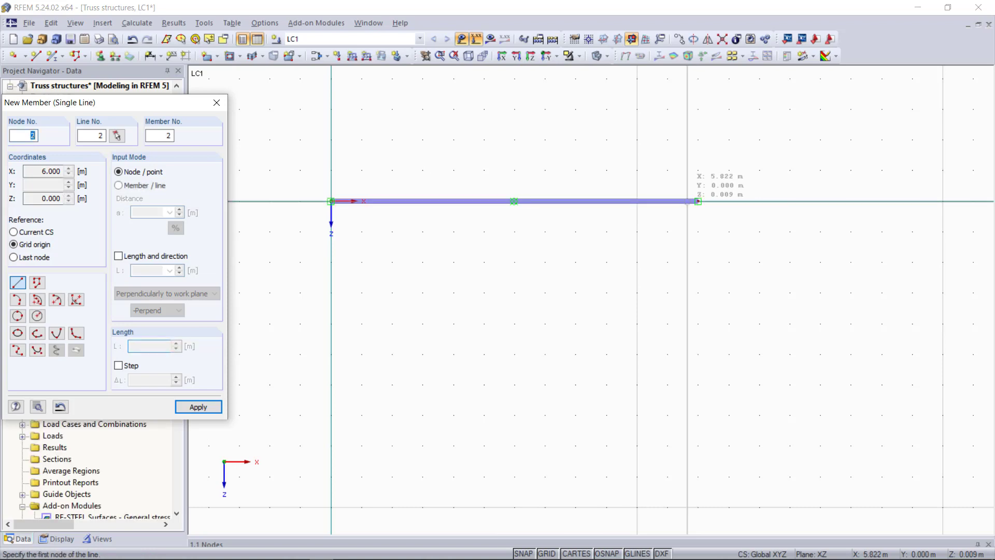
{"action": "left_click", "coordinate": [331, 140]}
{"action": "left_click", "coordinate": [698, 140]}
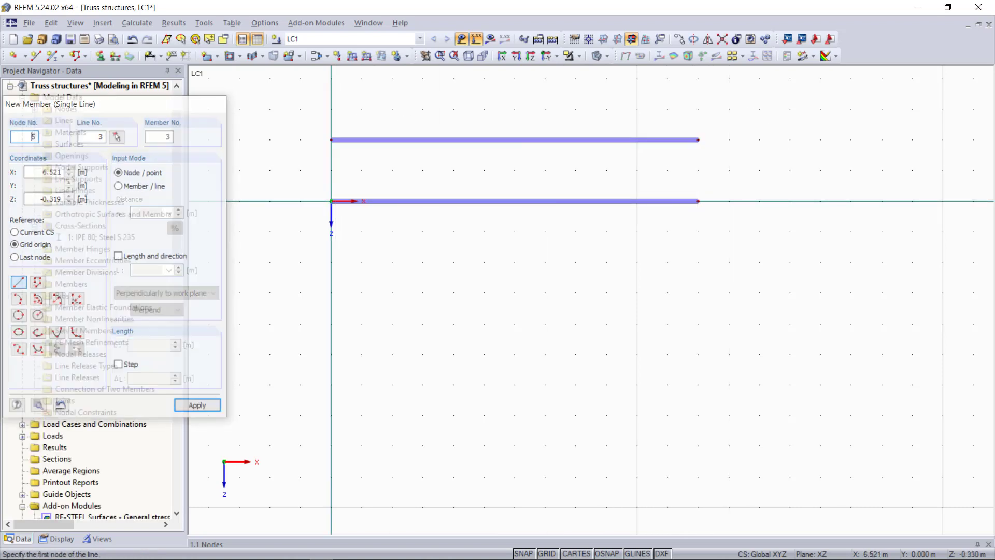
{"action": "key", "text": "Escape"}
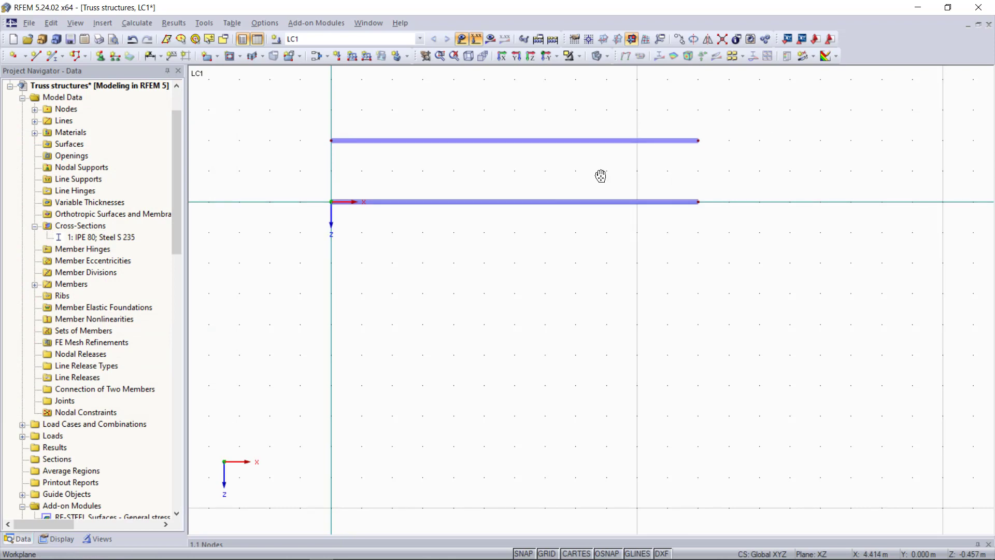
{"action": "middle_click", "coordinate": [601, 176]}
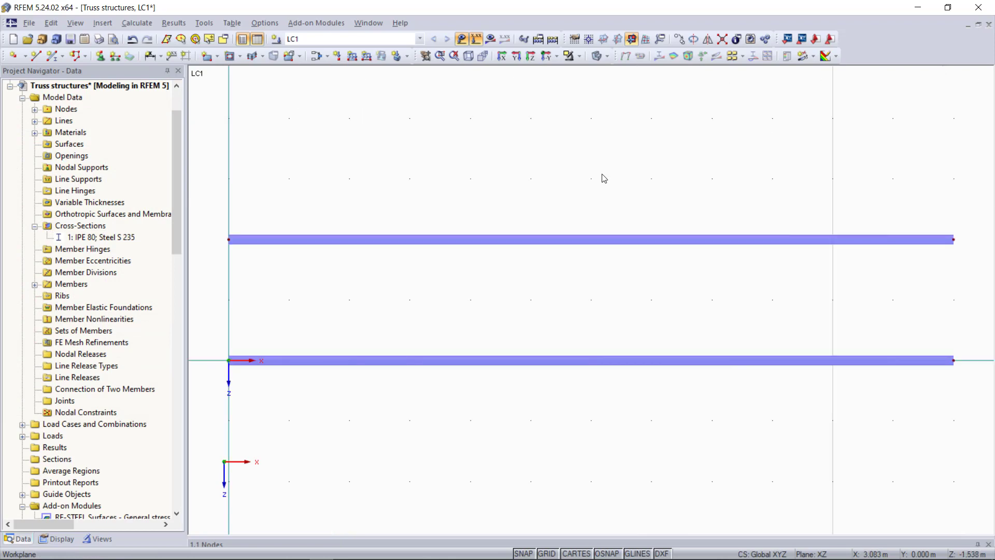
- Start a new member with the member type set to Truss
{"action": "left_click", "coordinate": [62, 56]}
{"action": "left_click", "coordinate": [561, 169]}
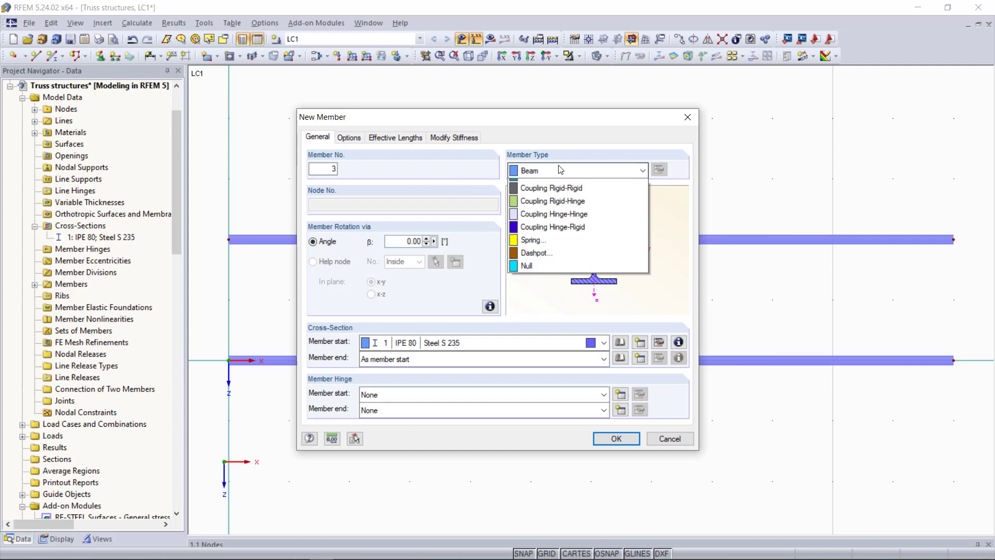
{"action": "left_click", "coordinate": [550, 222]}
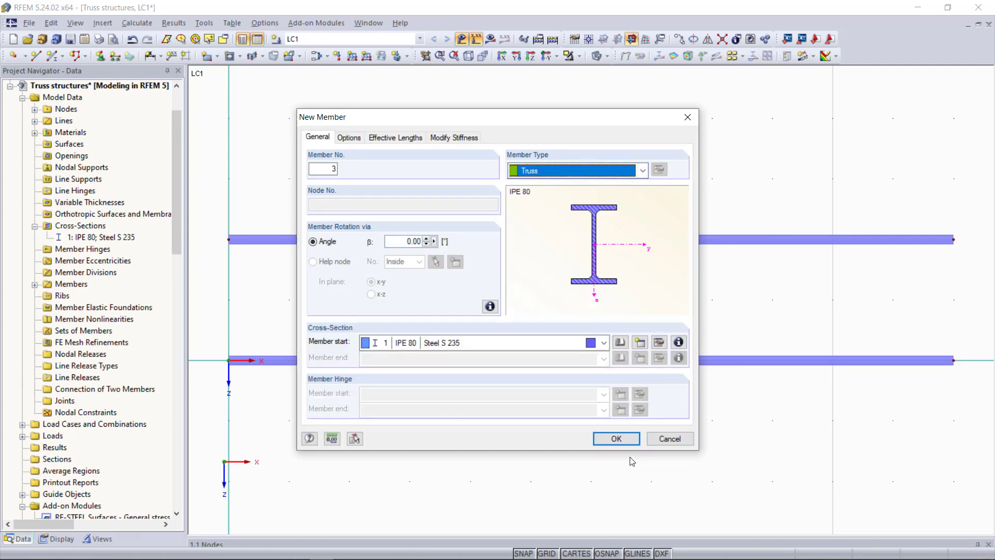
{"action": "left_click", "coordinate": [617, 438]}
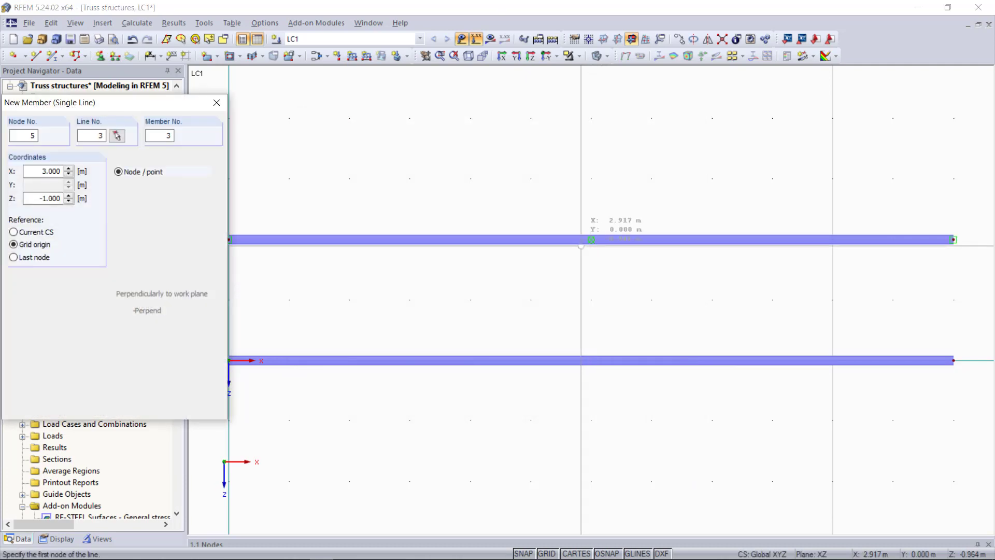
- Draw six diagonals between the top and bottom chords, fanning out from the midpoint
{"action": "left_click", "coordinate": [591, 240]}
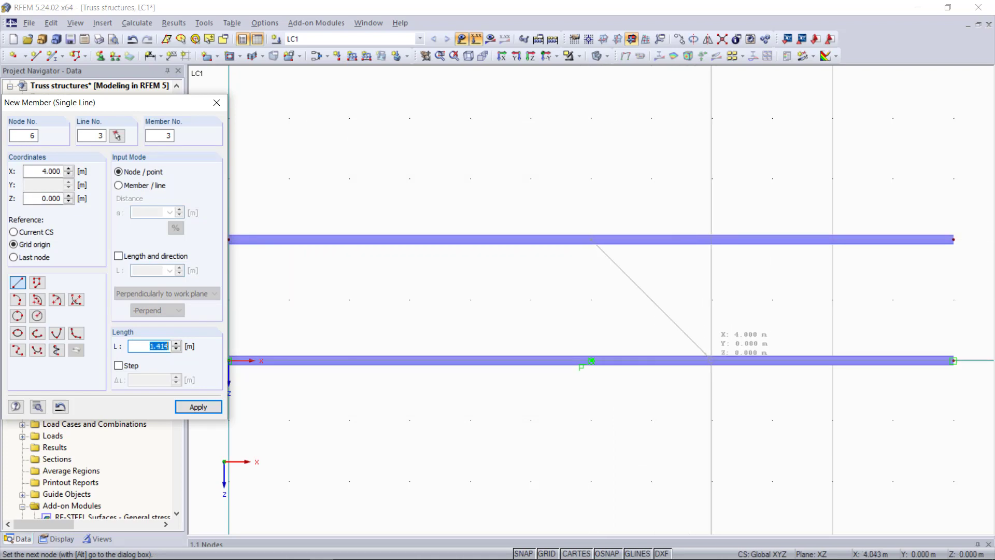
{"action": "left_click", "coordinate": [712, 360]}
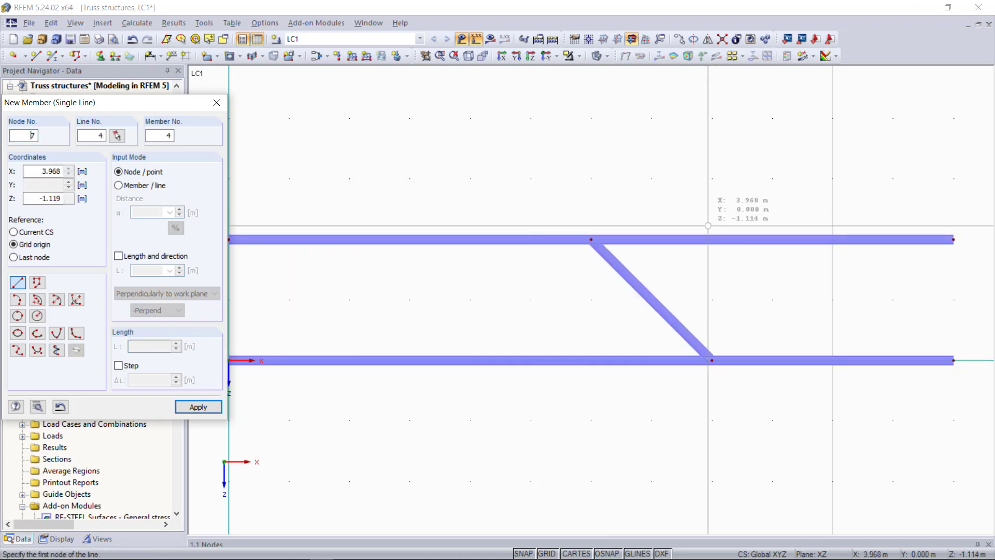
{"action": "left_click", "coordinate": [712, 239]}
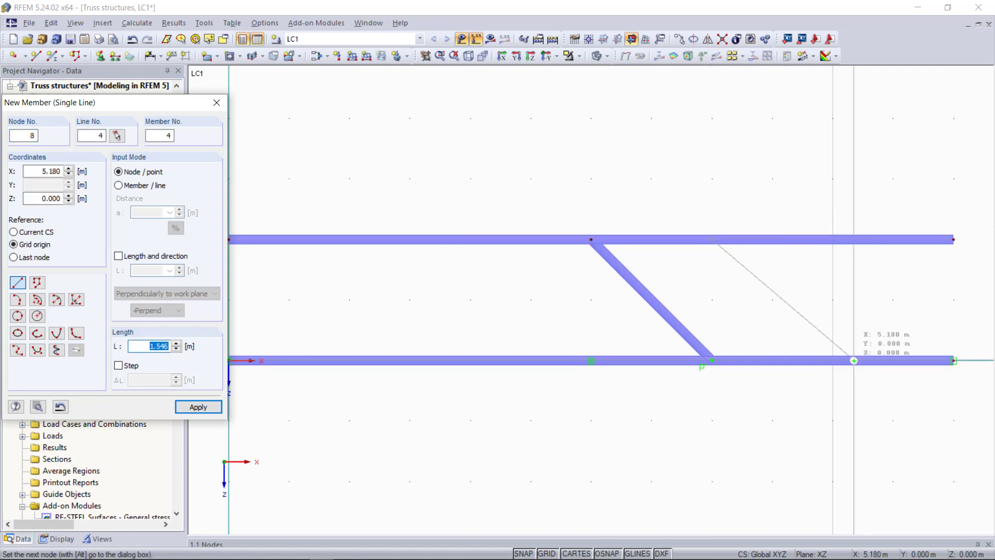
{"action": "left_click", "coordinate": [832, 360]}
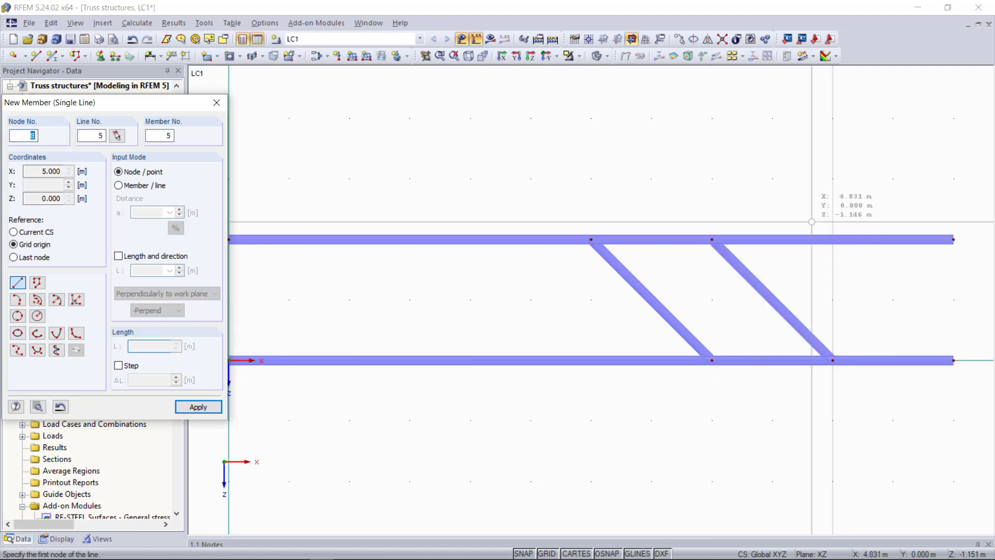
{"action": "left_click", "coordinate": [832, 239]}
{"action": "left_click", "coordinate": [954, 361]}
{"action": "left_click", "coordinate": [591, 240]}
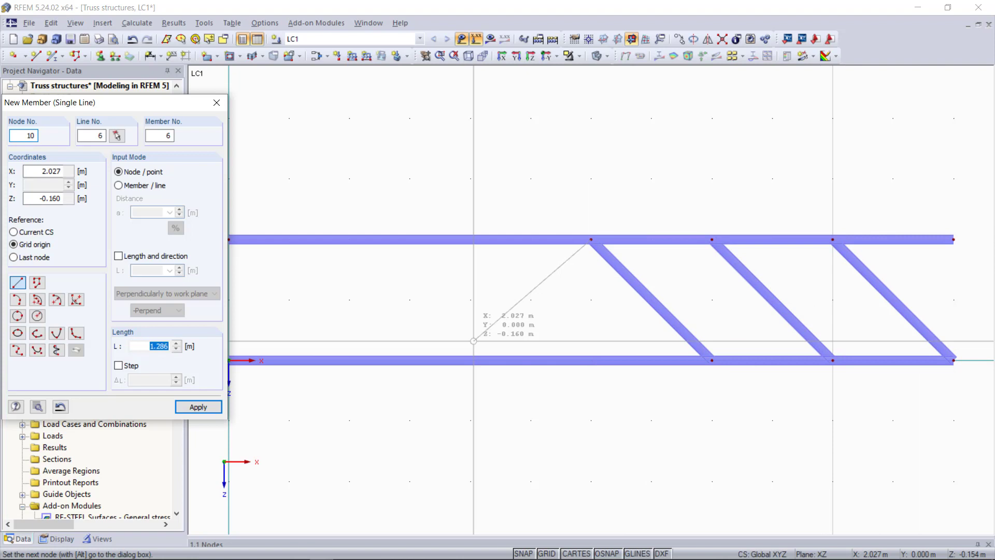
{"action": "left_click", "coordinate": [470, 360]}
{"action": "left_click", "coordinate": [471, 239]}
{"action": "left_click", "coordinate": [350, 360]}
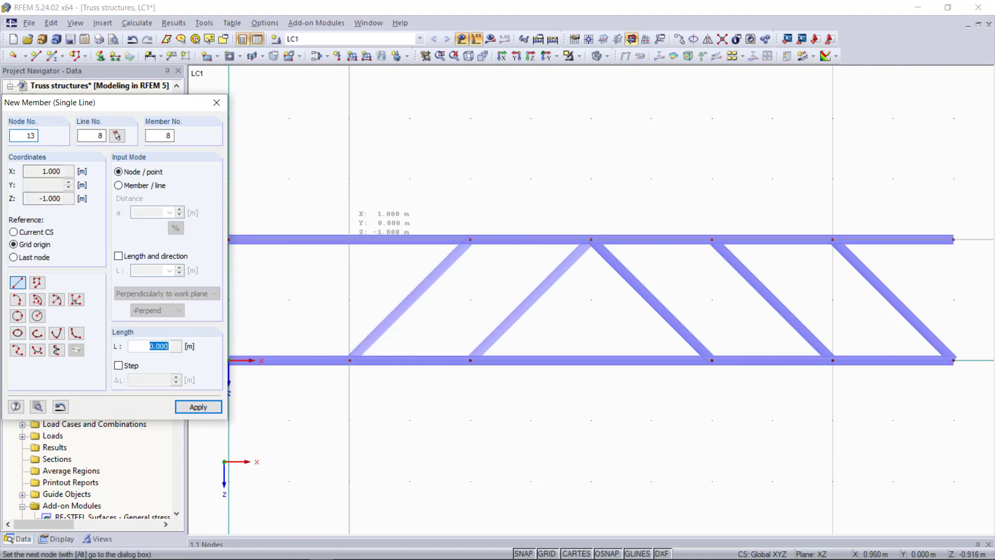
{"action": "left_click", "coordinate": [350, 240]}
{"action": "left_click", "coordinate": [228, 360]}
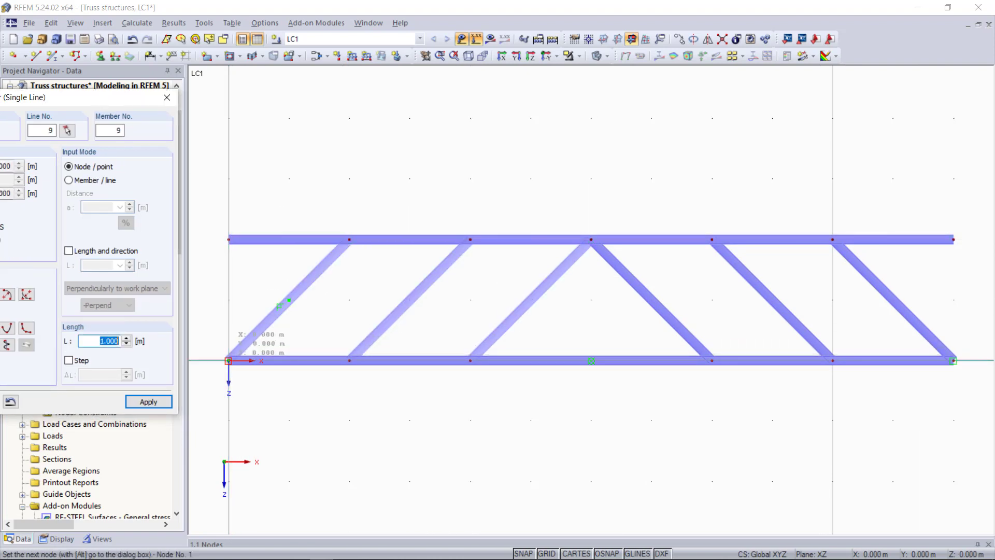
- Add the verticals at the left end and at X 1, 2, 4 and 5, plus the rightmost diagonal
{"action": "left_click", "coordinate": [229, 239]}
{"action": "left_click", "coordinate": [350, 239]}
{"action": "left_click", "coordinate": [350, 361]}
{"action": "left_click", "coordinate": [471, 239]}
{"action": "left_click", "coordinate": [470, 360]}
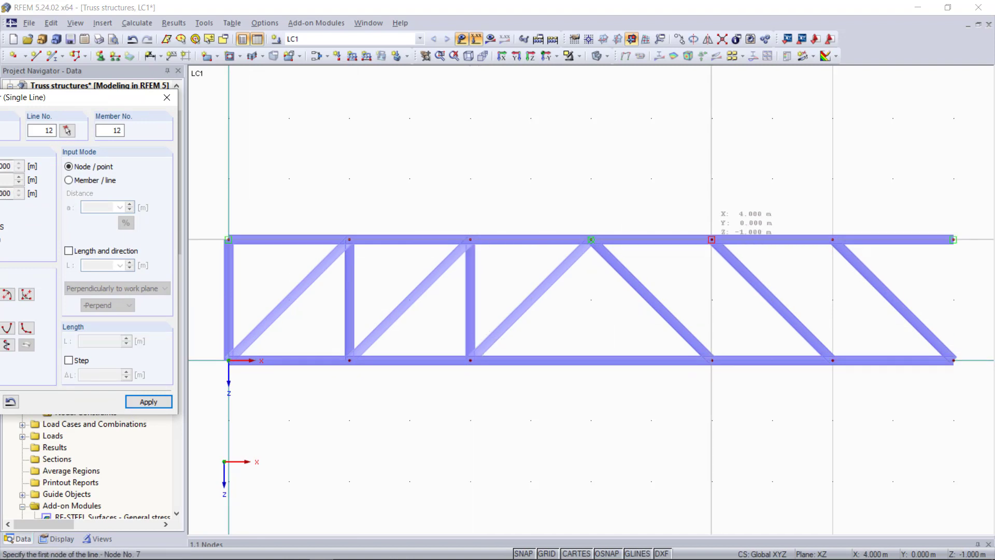
{"action": "left_click", "coordinate": [711, 239]}
{"action": "left_click", "coordinate": [712, 360]}
{"action": "left_click", "coordinate": [833, 240]}
{"action": "left_click", "coordinate": [832, 360]}
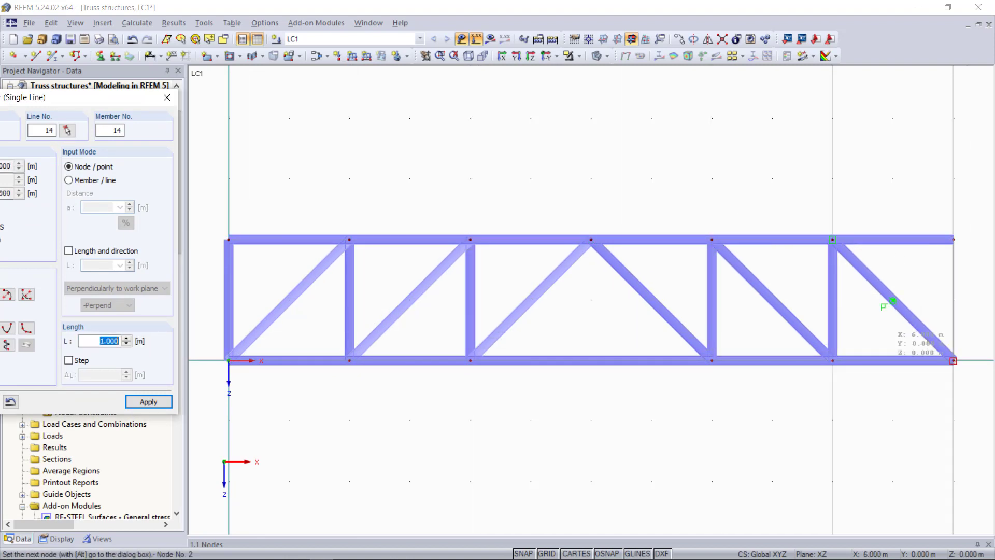
{"action": "left_click", "coordinate": [954, 361]}
{"action": "key", "text": "Escape"}
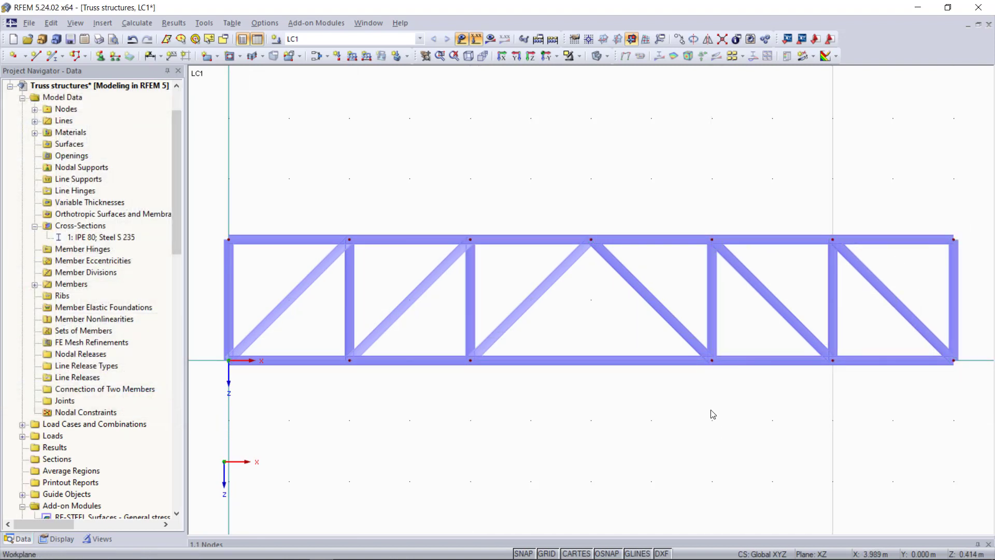
{"action": "left_click", "coordinate": [100, 56]}
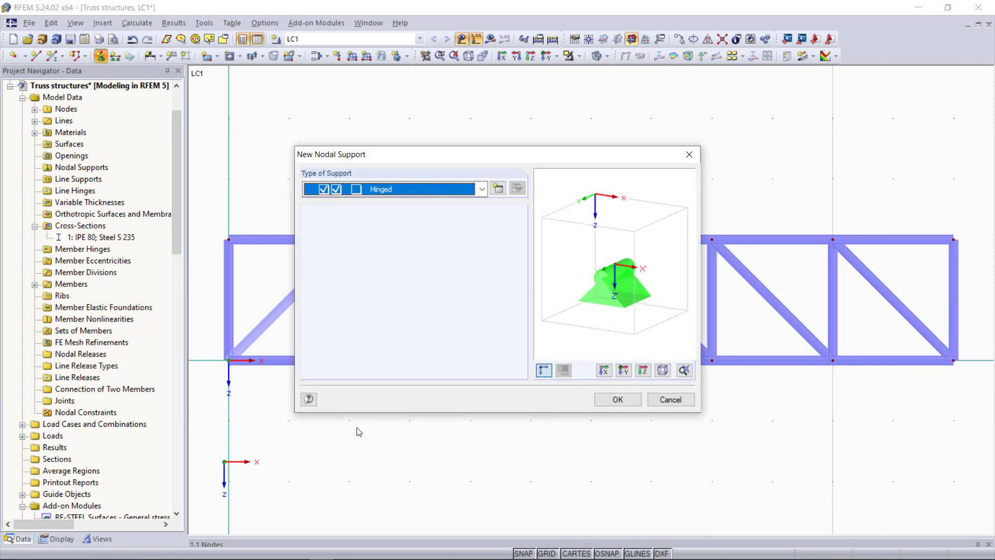
- Place a hinged support at the truss's left end node
{"action": "left_click", "coordinate": [615, 401]}
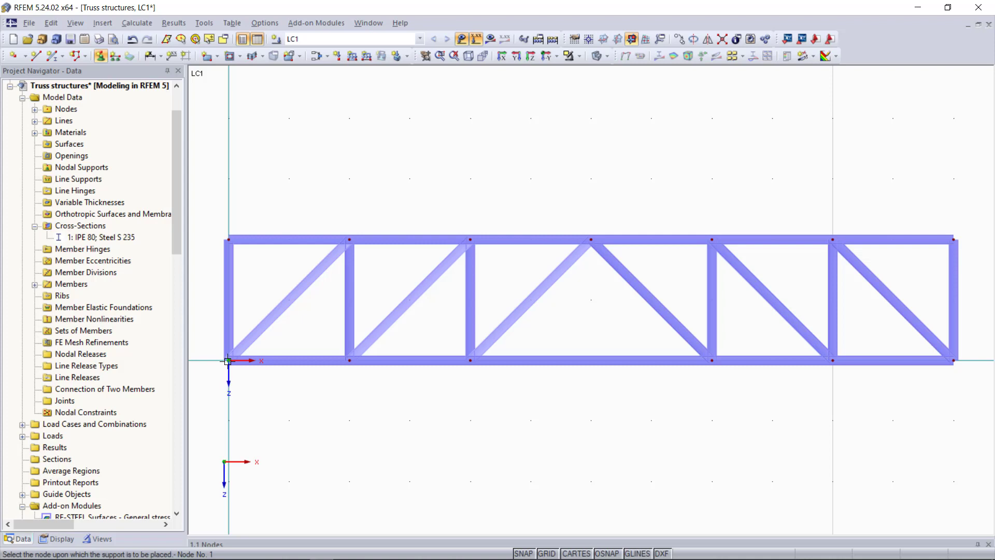
{"action": "left_click", "coordinate": [227, 359]}
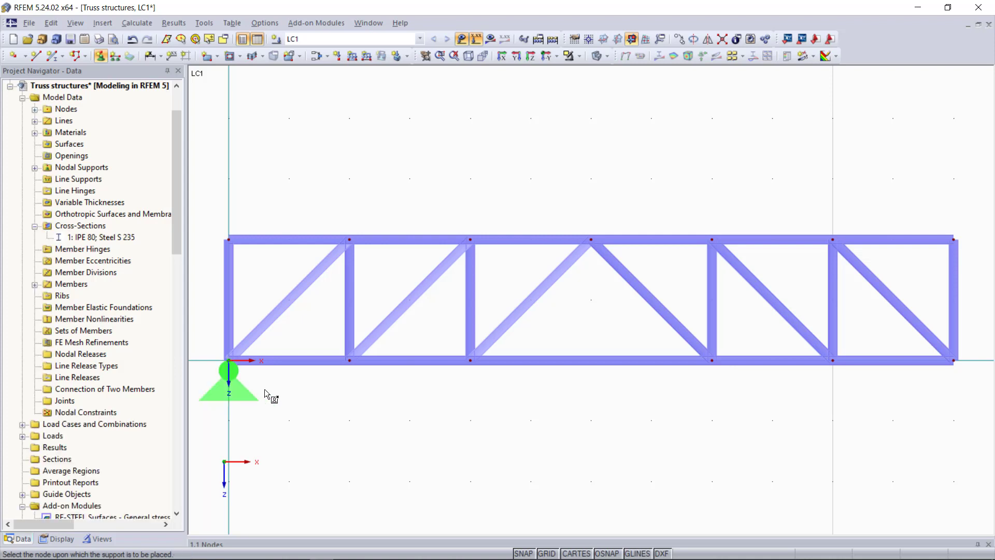
{"action": "key", "text": "Escape"}
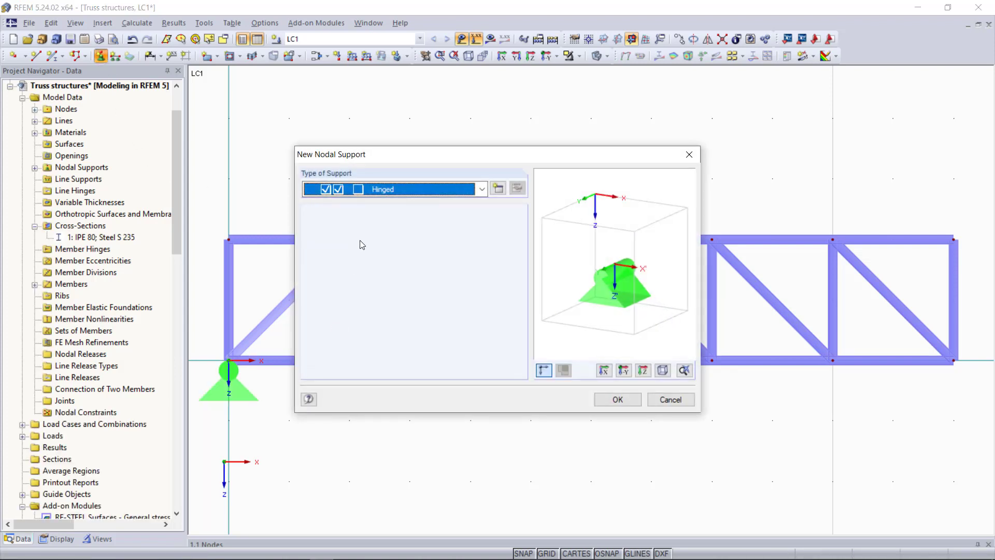
- Place a support sliding in X' at the truss's right end node
{"action": "left_click", "coordinate": [363, 189]}
{"action": "left_click", "coordinate": [373, 229]}
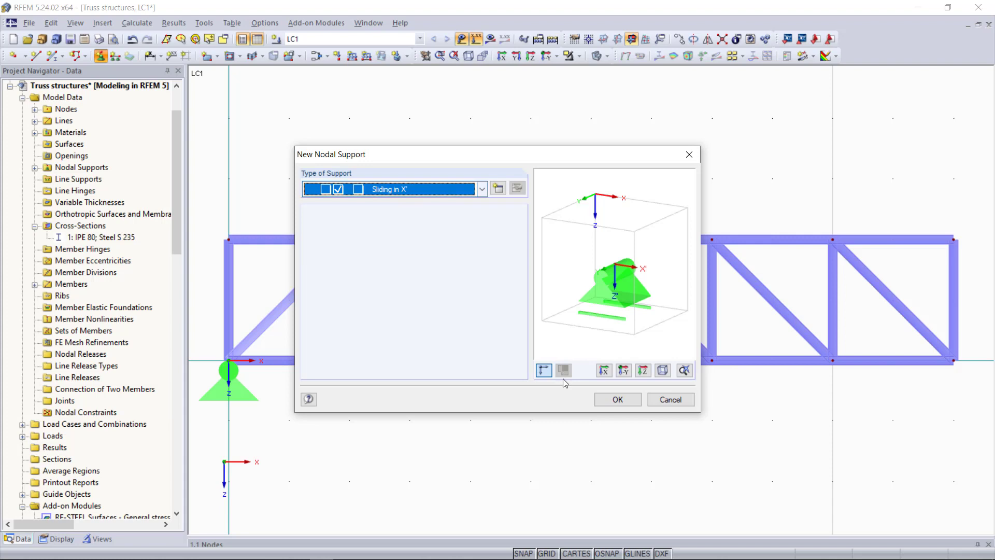
{"action": "left_click", "coordinate": [617, 399]}
{"action": "left_click", "coordinate": [954, 363]}
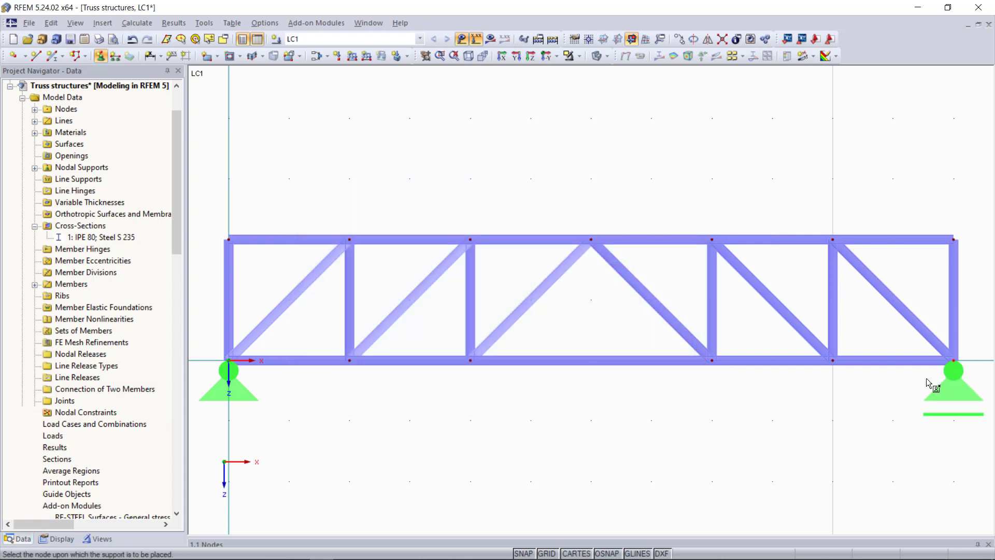
{"action": "key", "text": "Escape"}
{"action": "scroll", "coordinate": [551, 411], "scroll_direction": "down", "scroll_amount": 1}
{"action": "scroll", "coordinate": [551, 410], "scroll_direction": "down", "scroll_amount": 2}
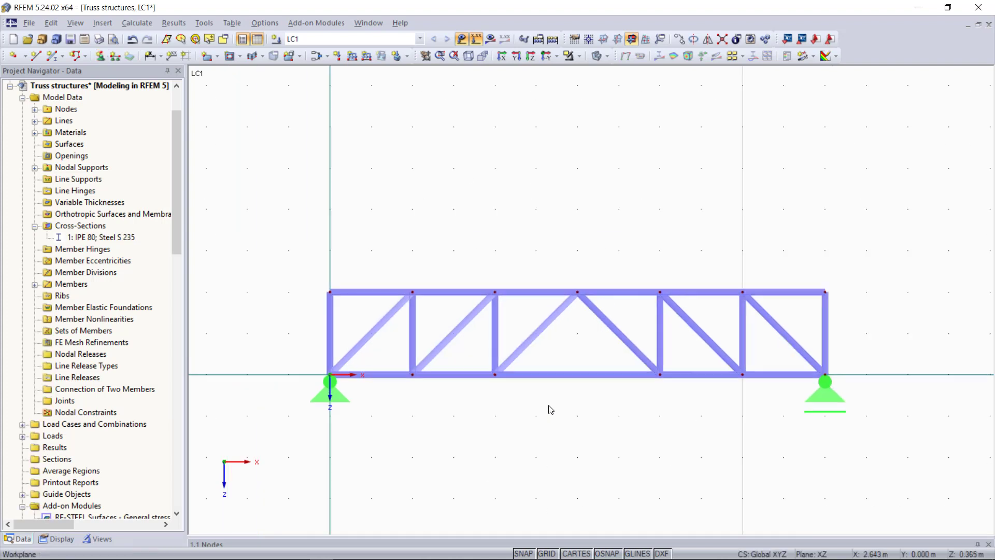
{"action": "middle_click_drag", "start_coordinate": [551, 425], "coordinate": [508, 264]}
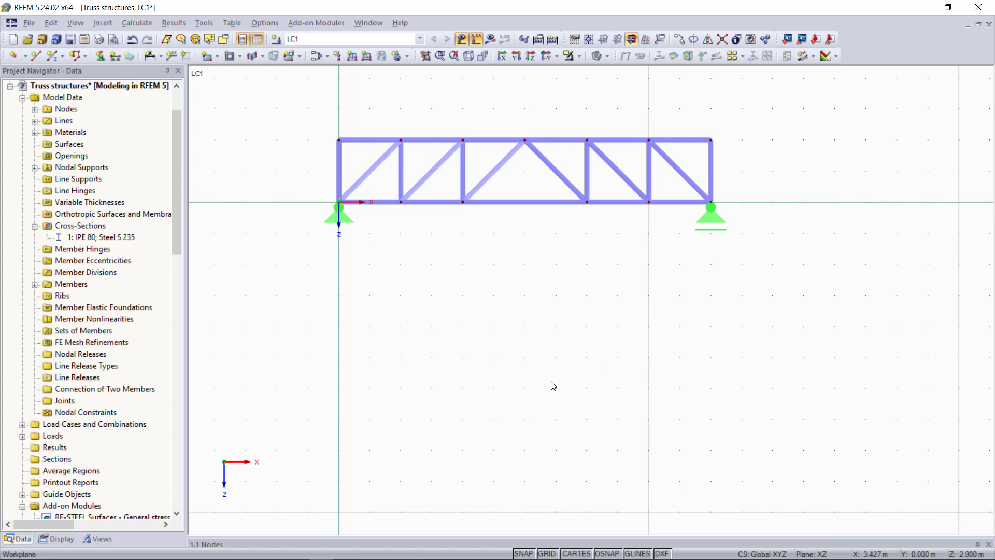
- Place a new node at X 0.000 m, Z 3.500 m
{"action": "left_click", "coordinate": [13, 55]}
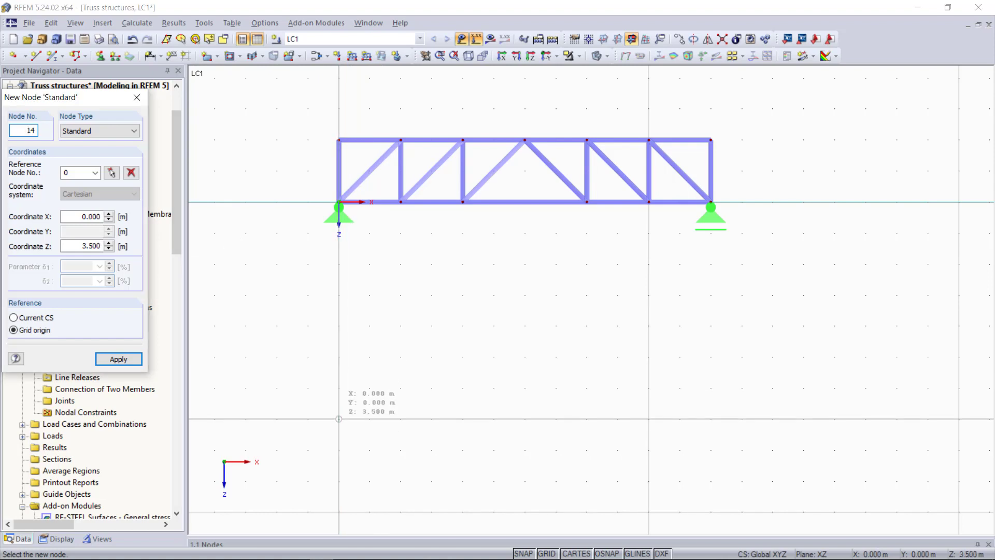
{"action": "left_click", "coordinate": [339, 419]}
{"action": "key", "text": "Escape"}
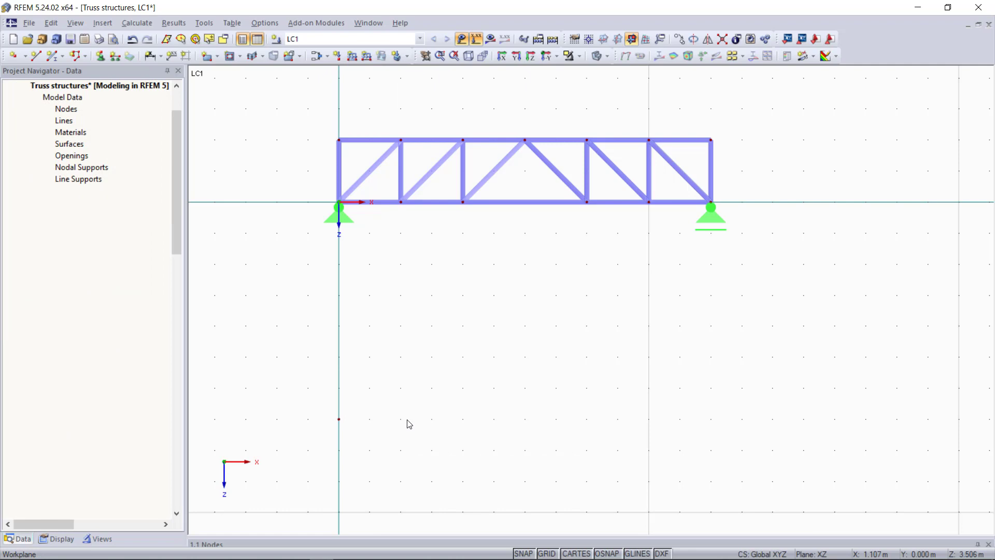
- Launch the 2D Truss generator from Tools > Generate Model - Members
{"action": "left_click", "coordinate": [203, 22]}
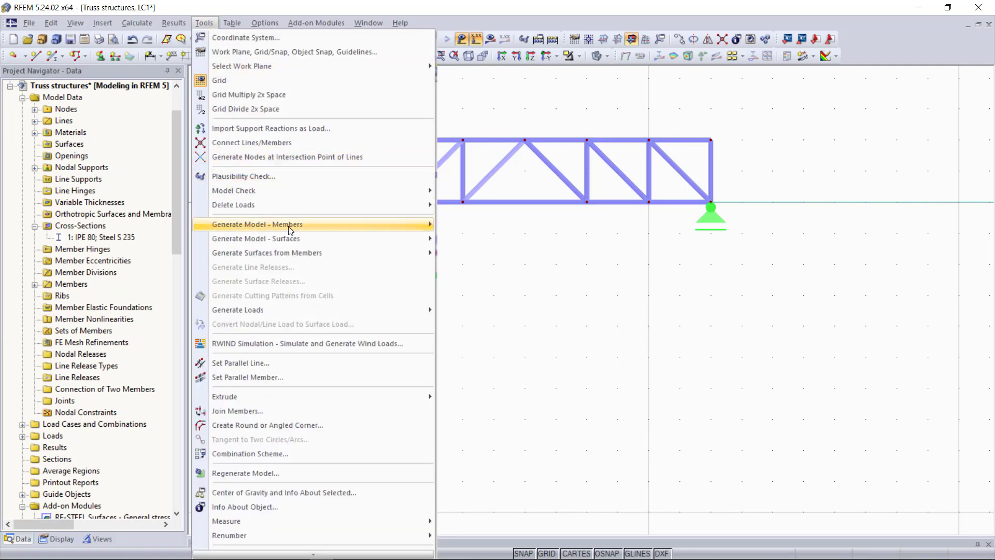
{"action": "mouse_move", "coordinate": [292, 227]}
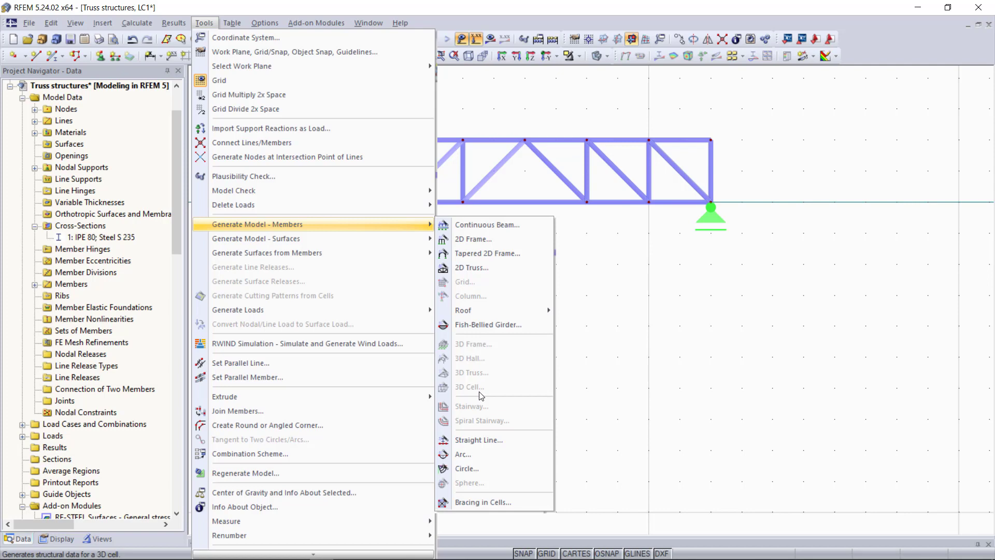
{"action": "left_click", "coordinate": [475, 272]}
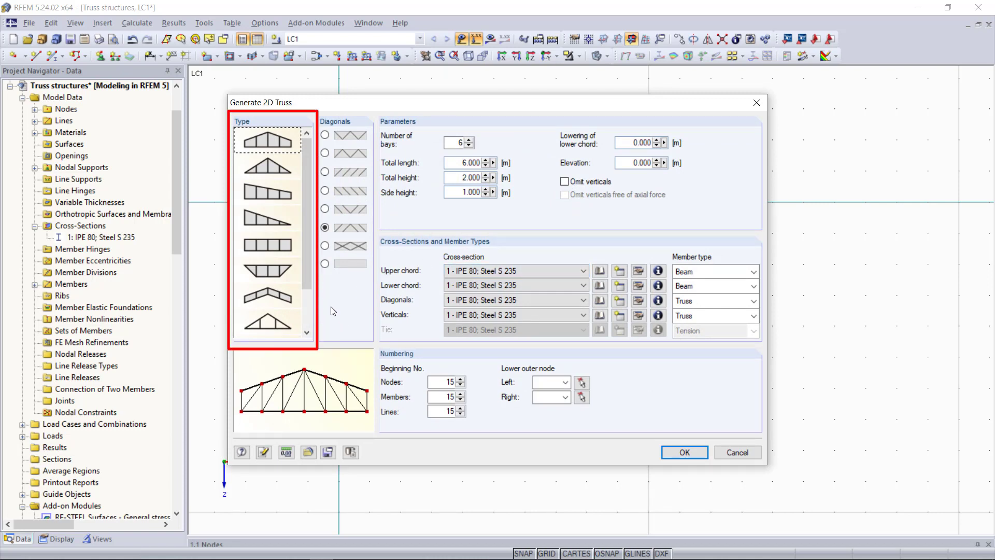
{"action": "left_click_drag", "start_coordinate": [305, 230], "coordinate": [307, 175]}
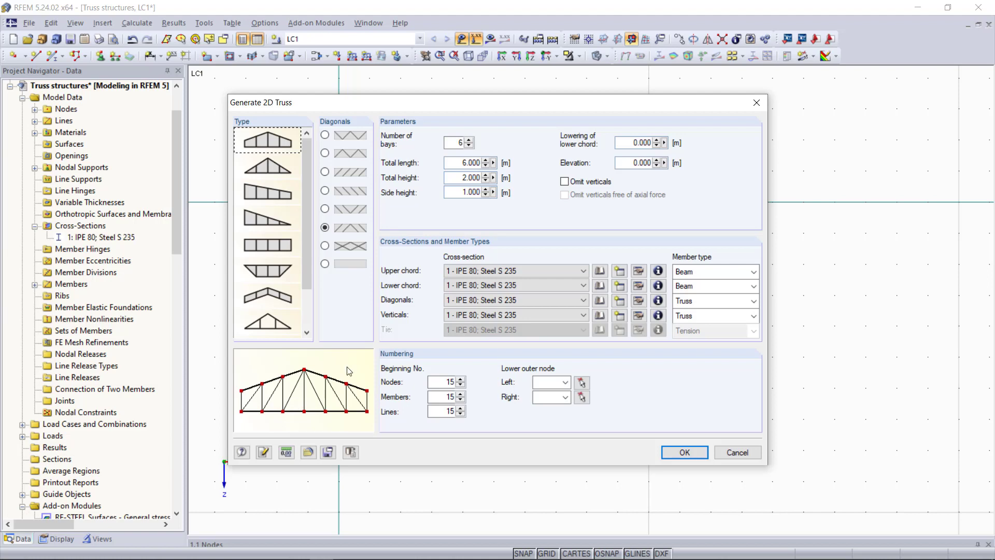
{"action": "double_click", "coordinate": [459, 143]}
{"action": "type", "text": "5"}
{"action": "double_click", "coordinate": [459, 163]}
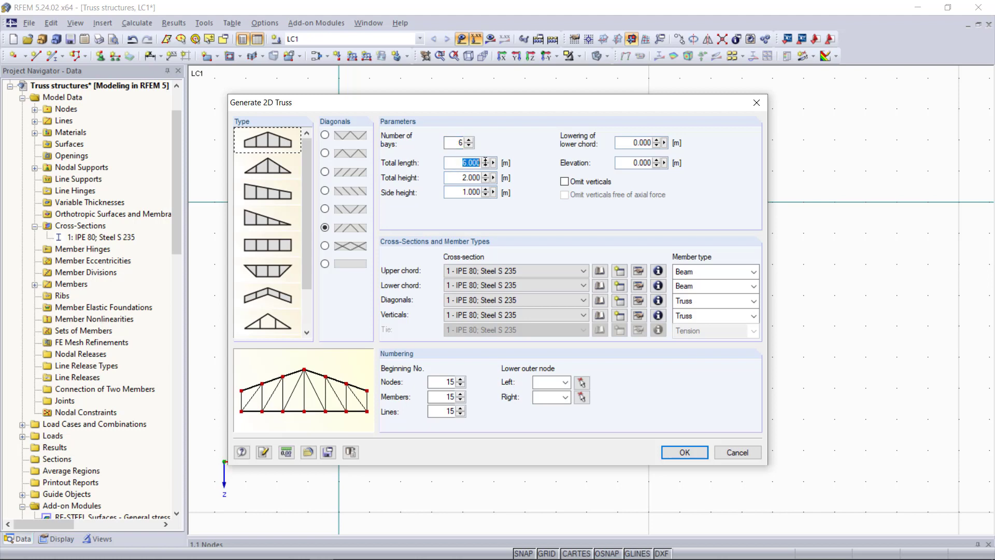
{"action": "left_click", "coordinate": [462, 178]}
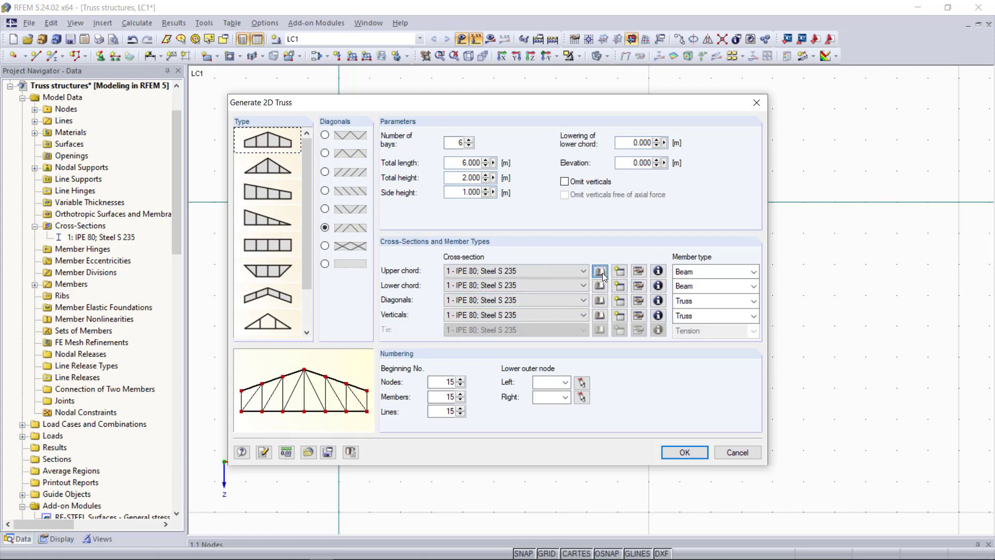
- Set node 14 as the lower left outer node and generate the pitched six-bay truss
{"action": "left_click", "coordinate": [602, 273]}
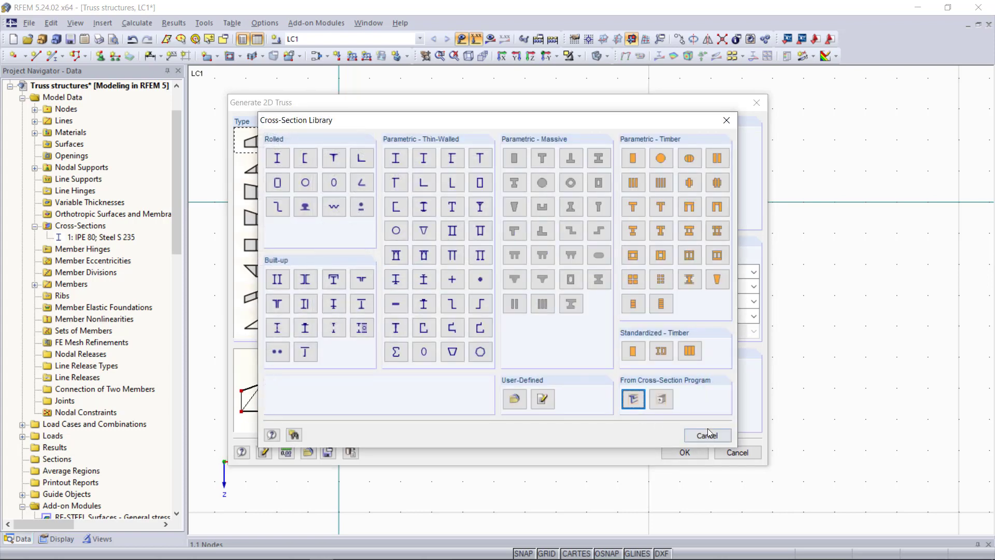
{"action": "left_click", "coordinate": [708, 434]}
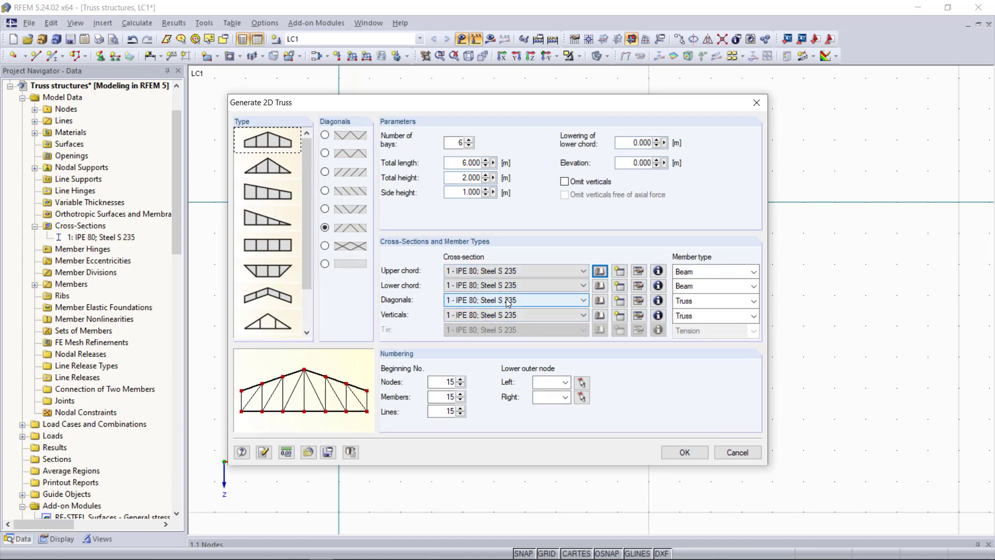
{"action": "left_click", "coordinate": [581, 384]}
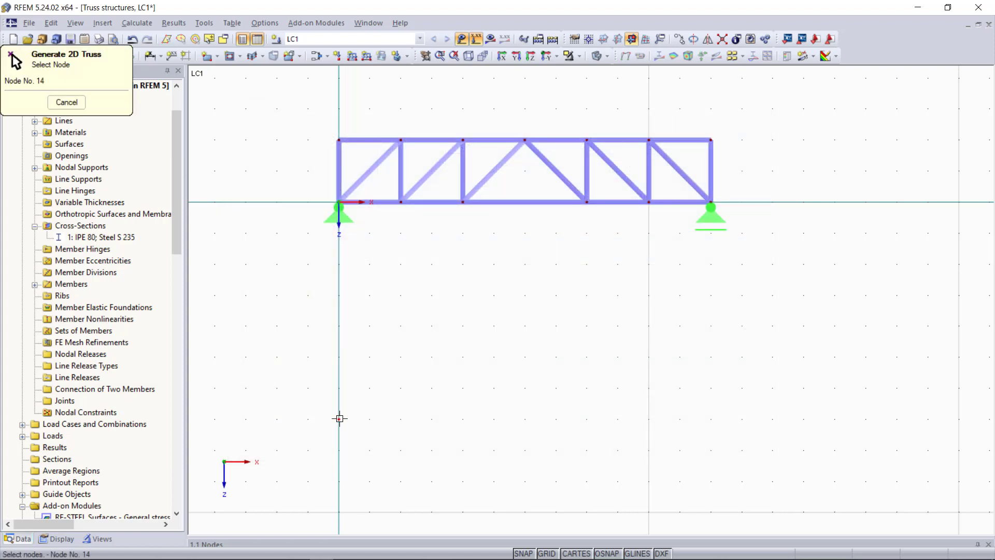
{"action": "left_click", "coordinate": [338, 418]}
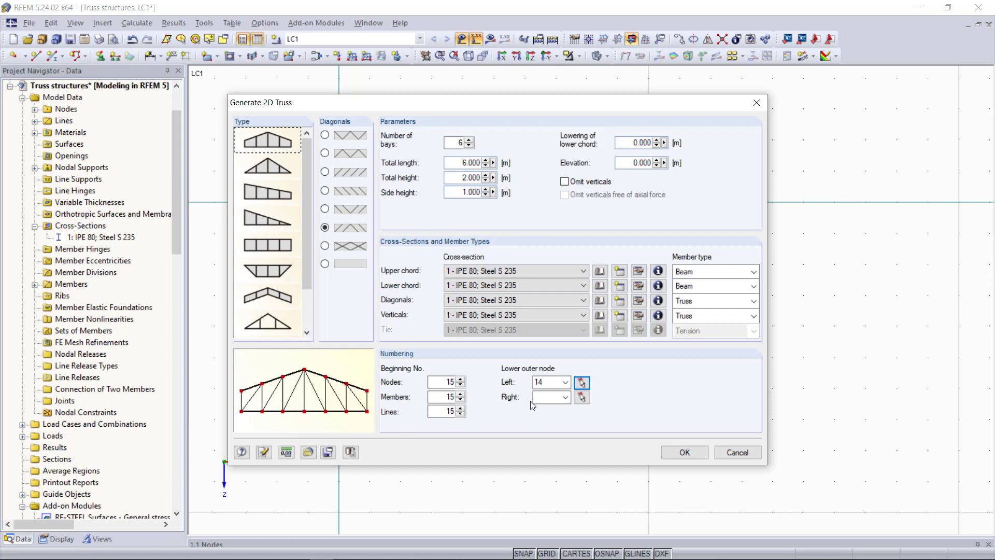
{"action": "left_click", "coordinate": [682, 452]}
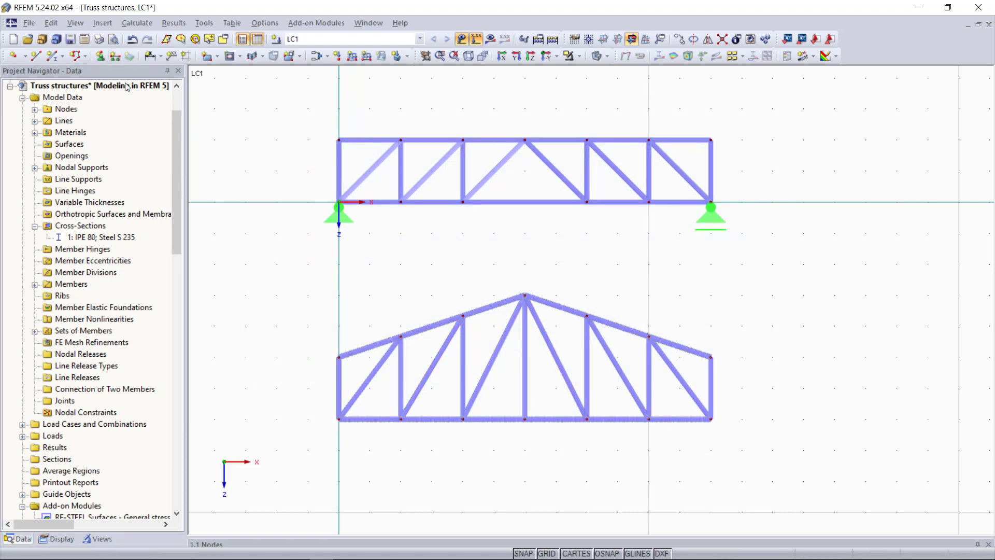
- Support the new truss with a hinge at node 14 and sliding in X' at its right end
{"action": "left_click", "coordinate": [101, 56]}
{"action": "left_click", "coordinate": [627, 402]}
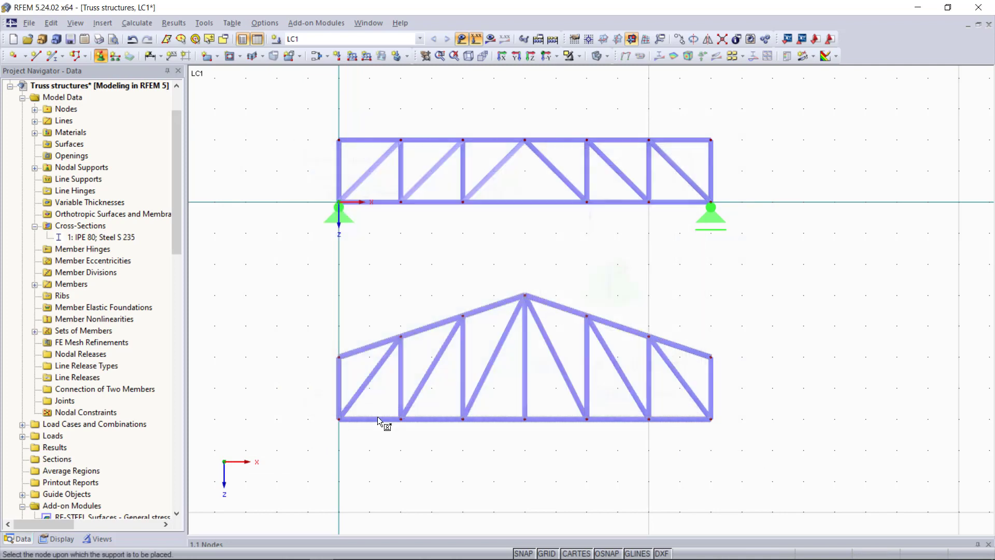
{"action": "left_click", "coordinate": [338, 419]}
{"action": "left_click", "coordinate": [711, 419]}
{"action": "double_click", "coordinate": [711, 428]}
{"action": "left_click", "coordinate": [482, 225]}
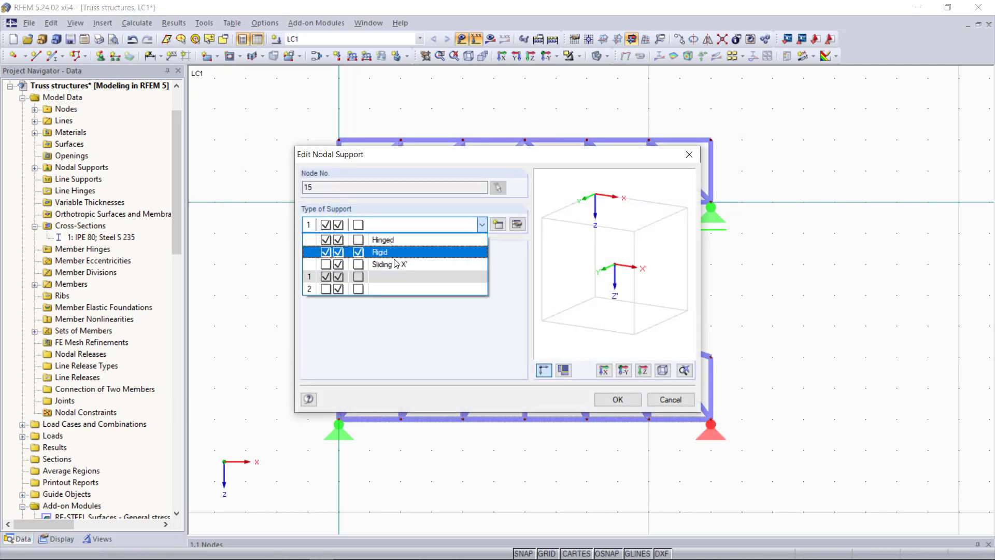
{"action": "left_click", "coordinate": [394, 271]}
{"action": "left_click", "coordinate": [632, 404]}
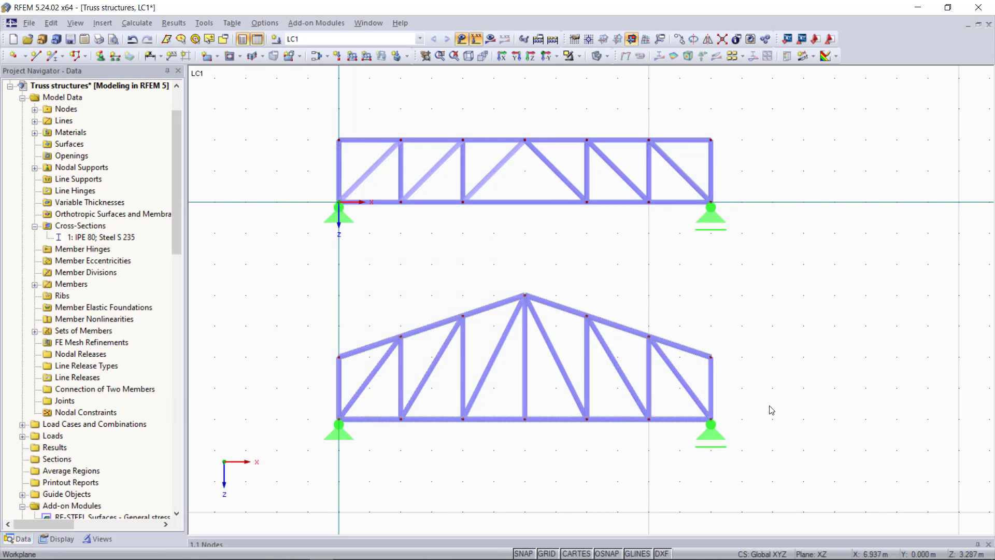
- Create a 100 kN downward Pz nodal load and apply it at the truss apex node
{"action": "left_click", "coordinate": [337, 56]}
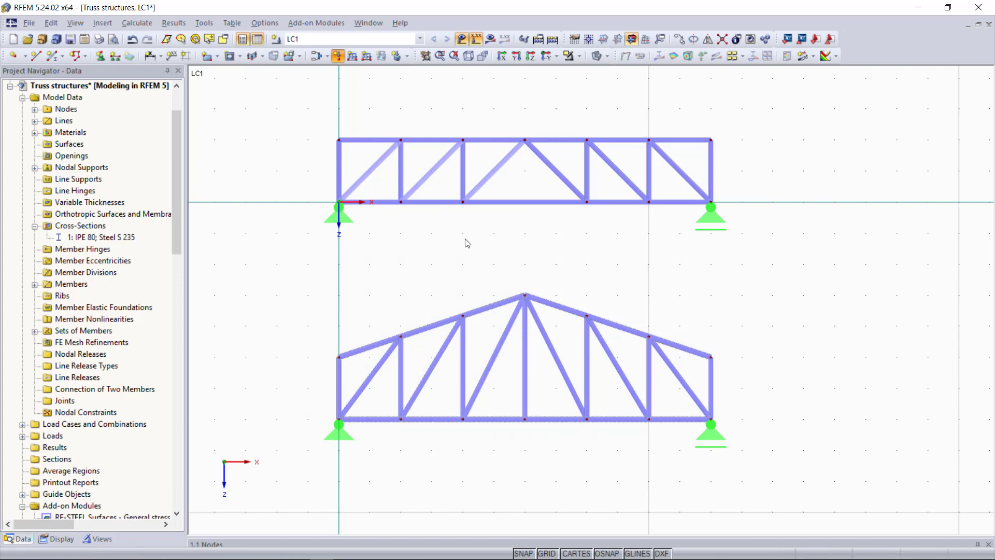
{"action": "double_click", "coordinate": [293, 244]}
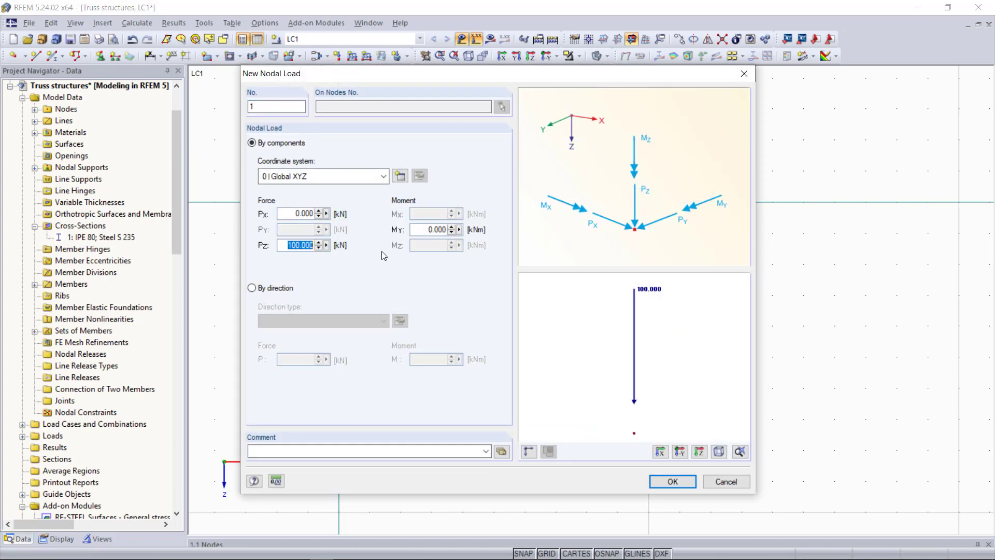
{"action": "type", "text": "100"}
{"action": "left_click", "coordinate": [672, 481]}
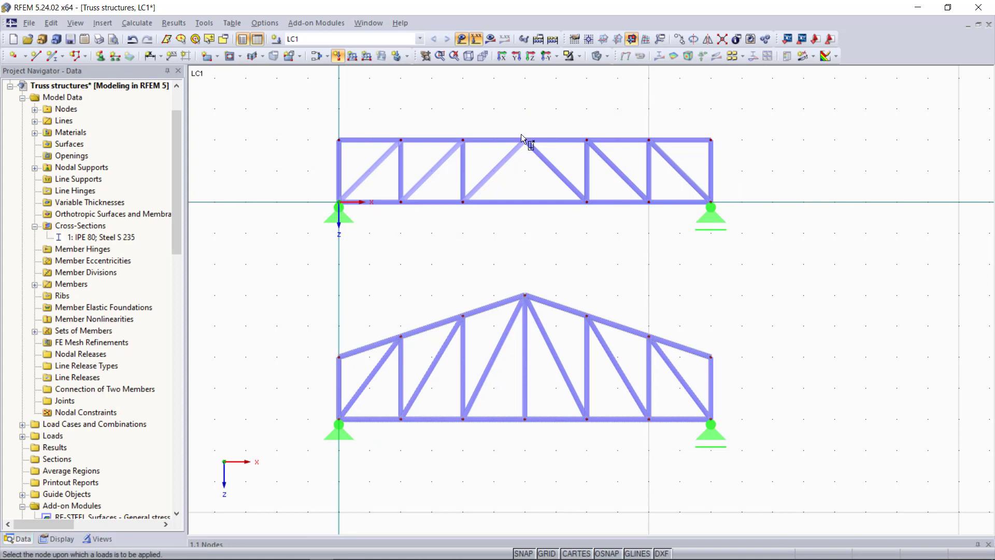
{"action": "left_click", "coordinate": [524, 295]}
{"action": "key", "text": "Escape"}
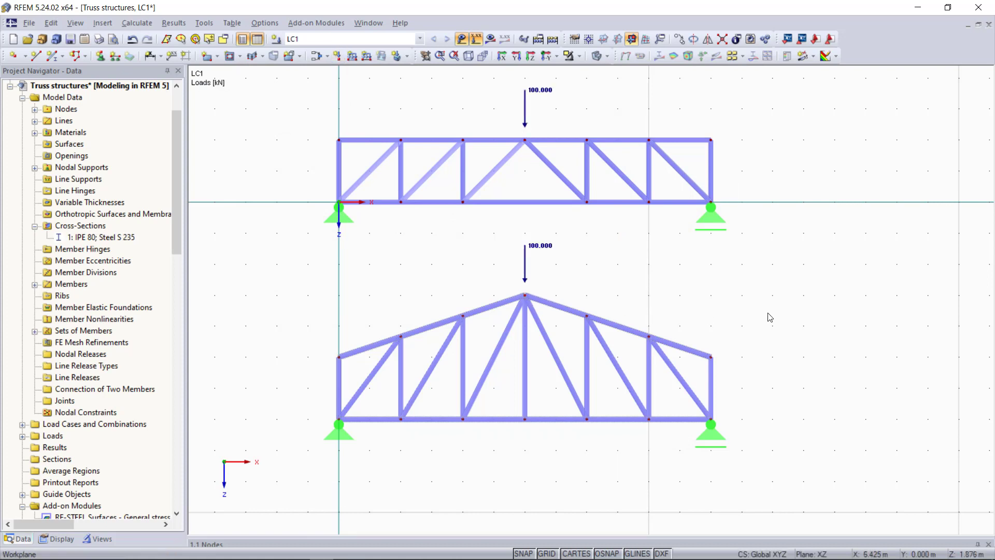
- Calculate all, then display the global deformations and the M-y bending moment diagrams
{"action": "left_click", "coordinate": [553, 39]}
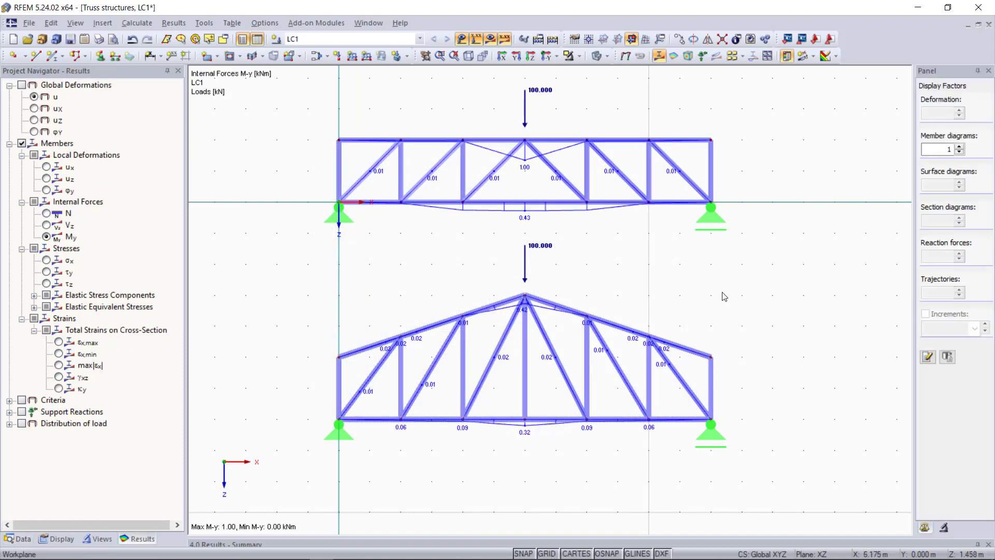
{"action": "left_click", "coordinate": [33, 97]}
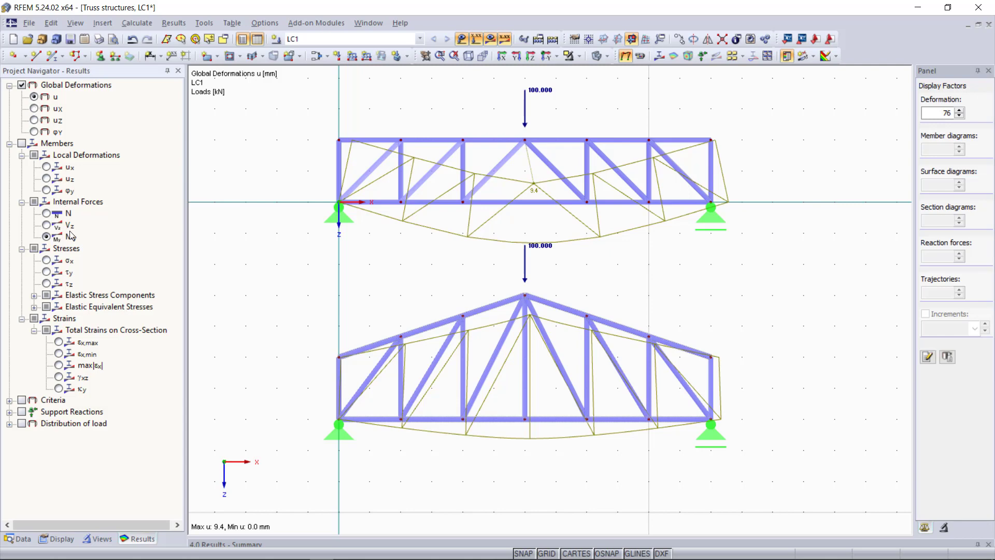
{"action": "left_click", "coordinate": [47, 237]}
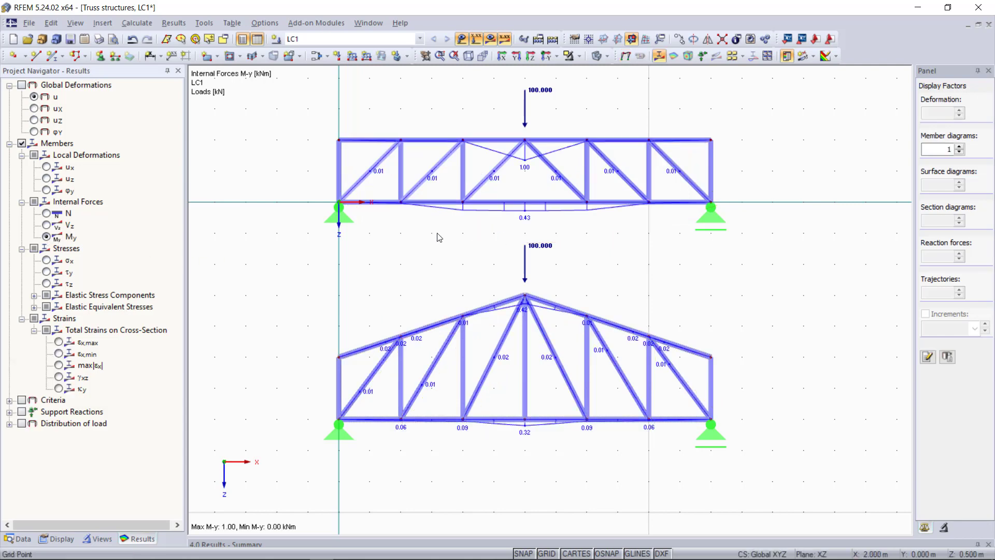